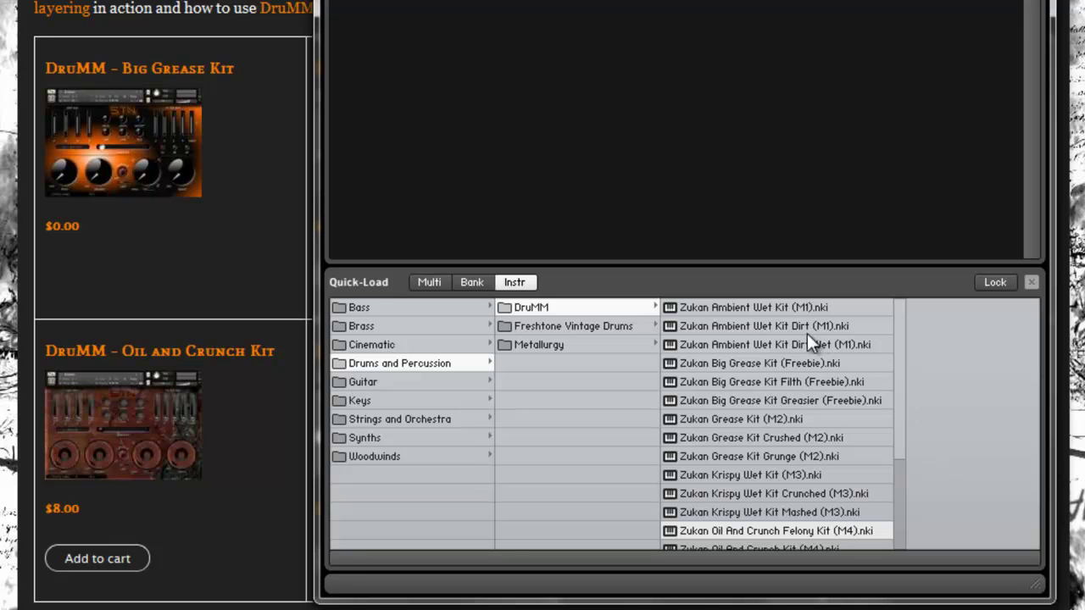
# - Load the Zukan Ambient Wet Kit (M1) and push Phat to maximum, then back to mid-range
pyautogui.moveTo(791, 310); pyautogui.dragTo(639, 56)
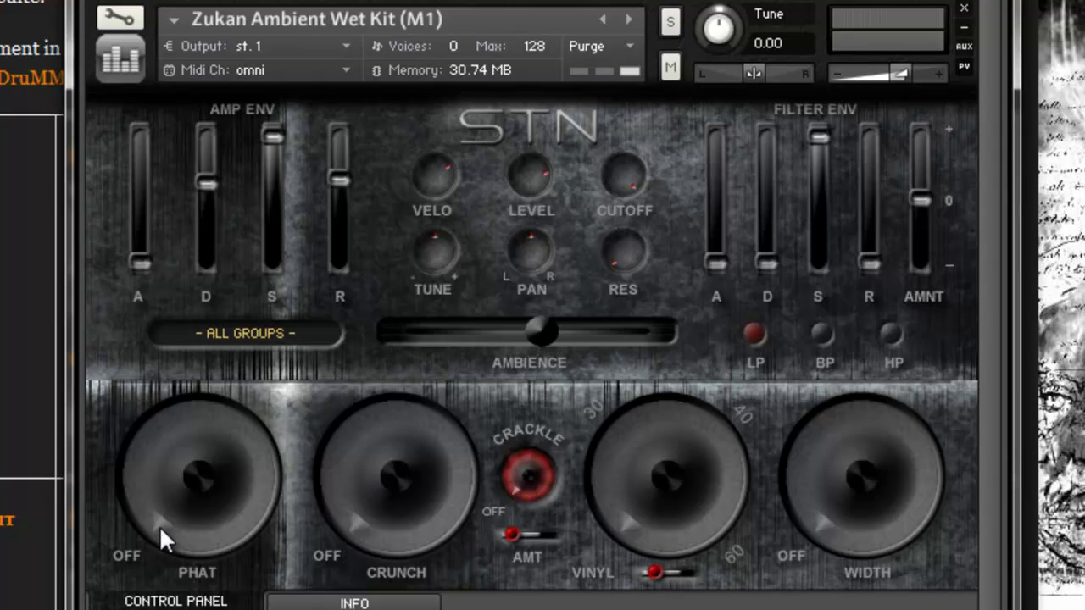
pyautogui.moveTo(152, 495); pyautogui.dragTo(198, 293)
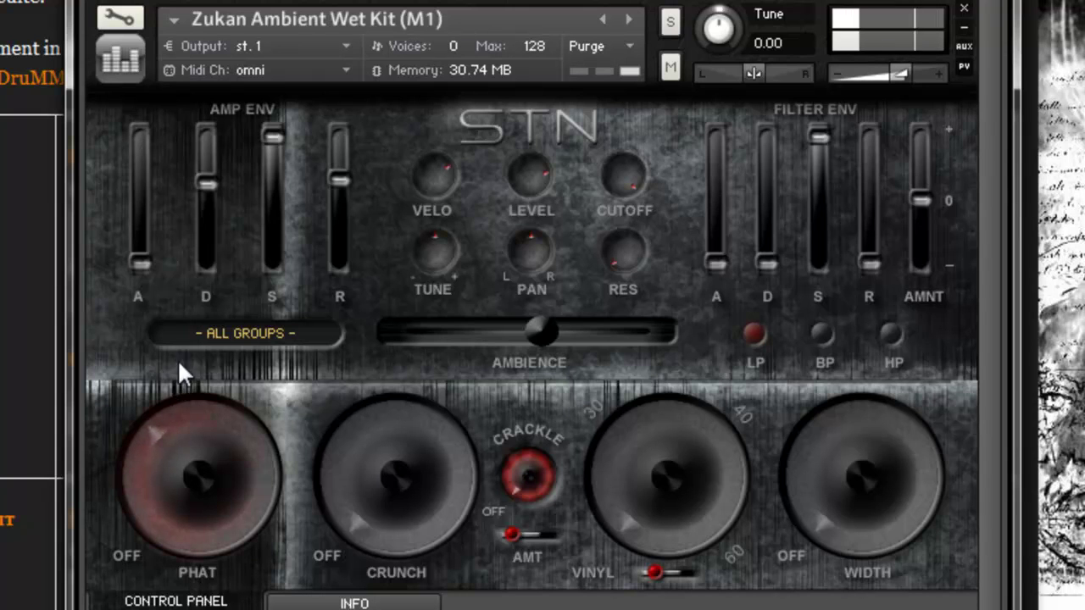
pyautogui.moveTo(198, 292); pyautogui.dragTo(262, 86)
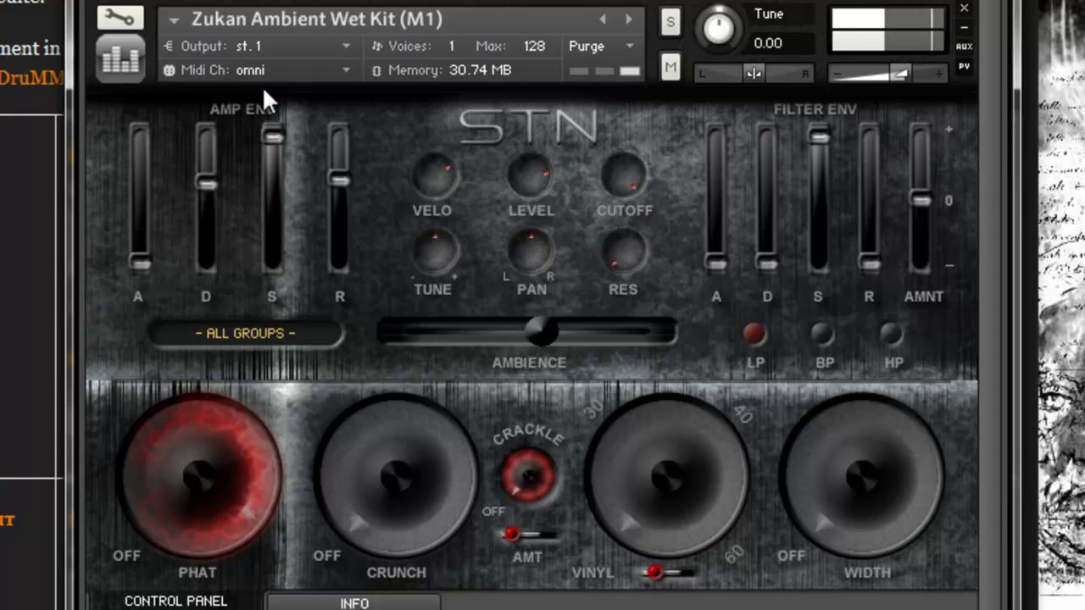
pyautogui.moveTo(160, 452); pyautogui.dragTo(188, 609)
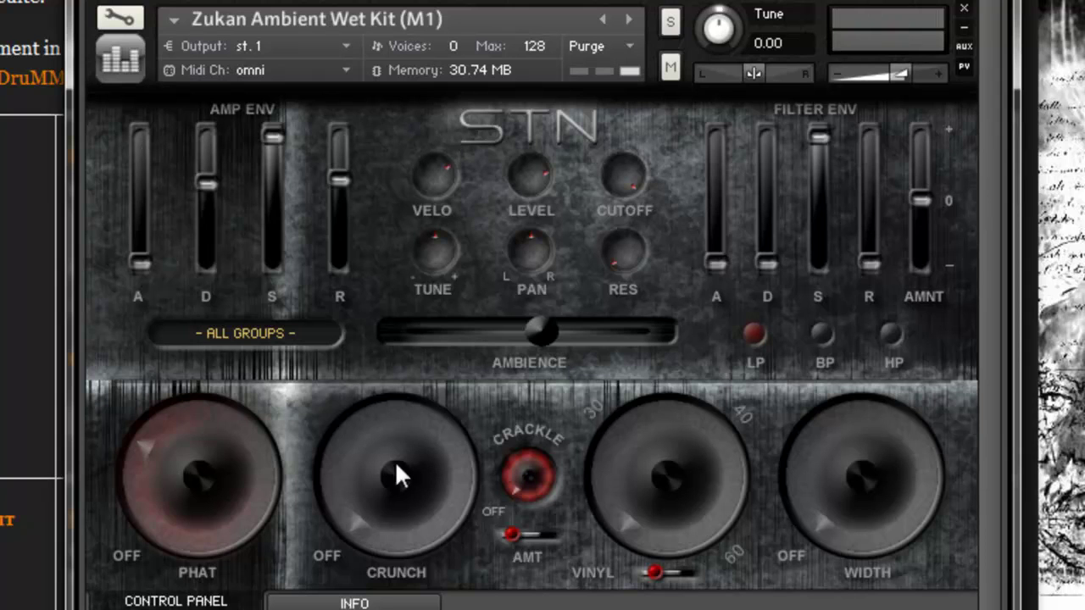
# - Add Crunch to the kit and raise its stereo Width
pyautogui.moveTo(358, 521); pyautogui.dragTo(375, 318)
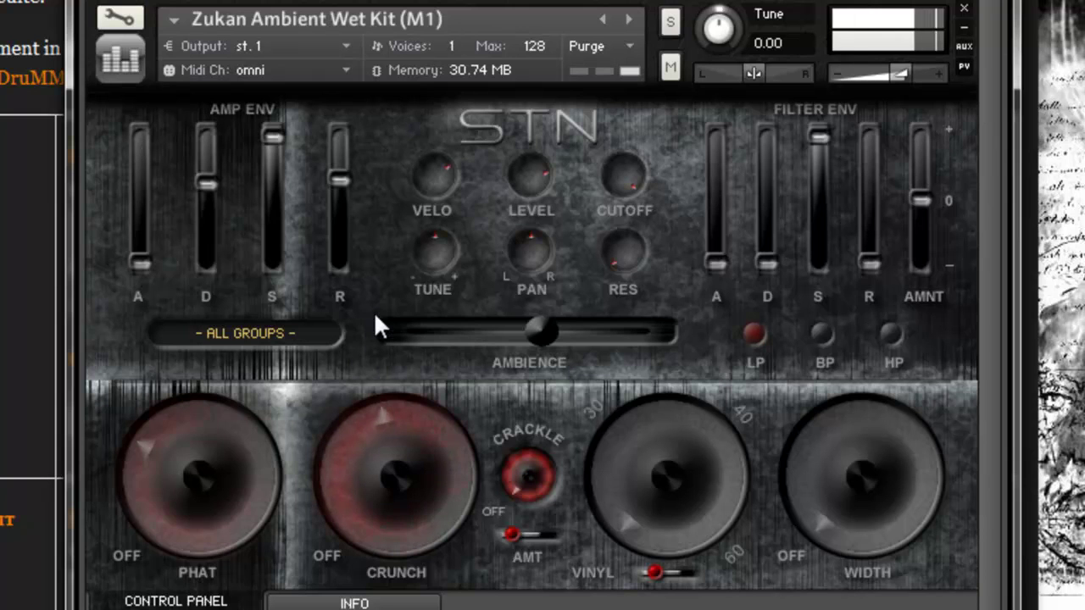
pyautogui.moveTo(852, 551); pyautogui.dragTo(909, 450)
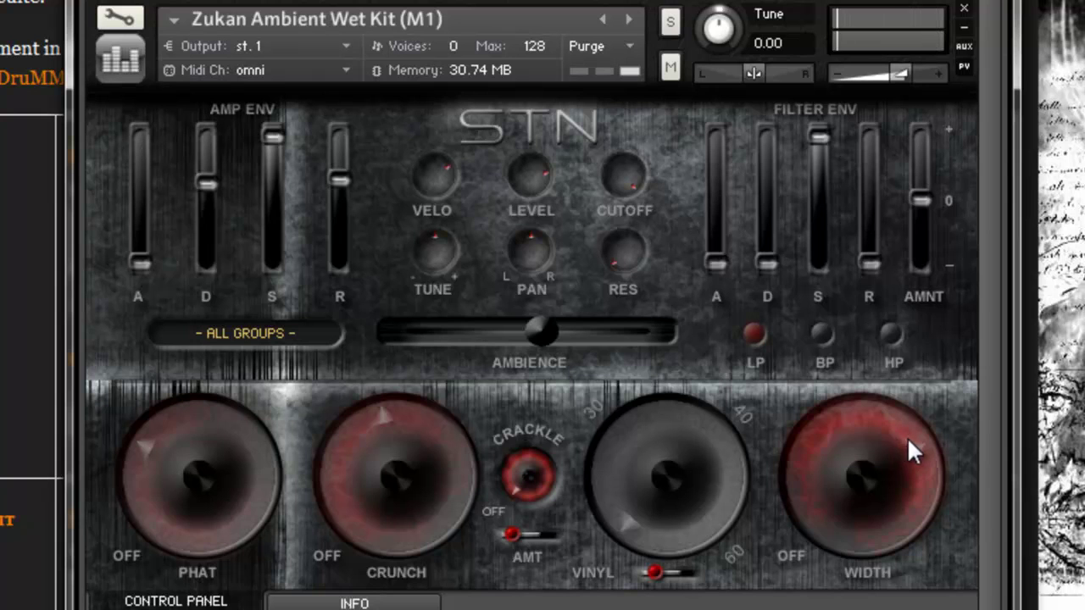
pyautogui.moveTo(911, 451)
pyautogui.mouseDown()
pyautogui.moveTo(876, 427)
pyautogui.moveTo(820, 537)
pyautogui.moveTo(799, 501)
pyautogui.mouseUp()
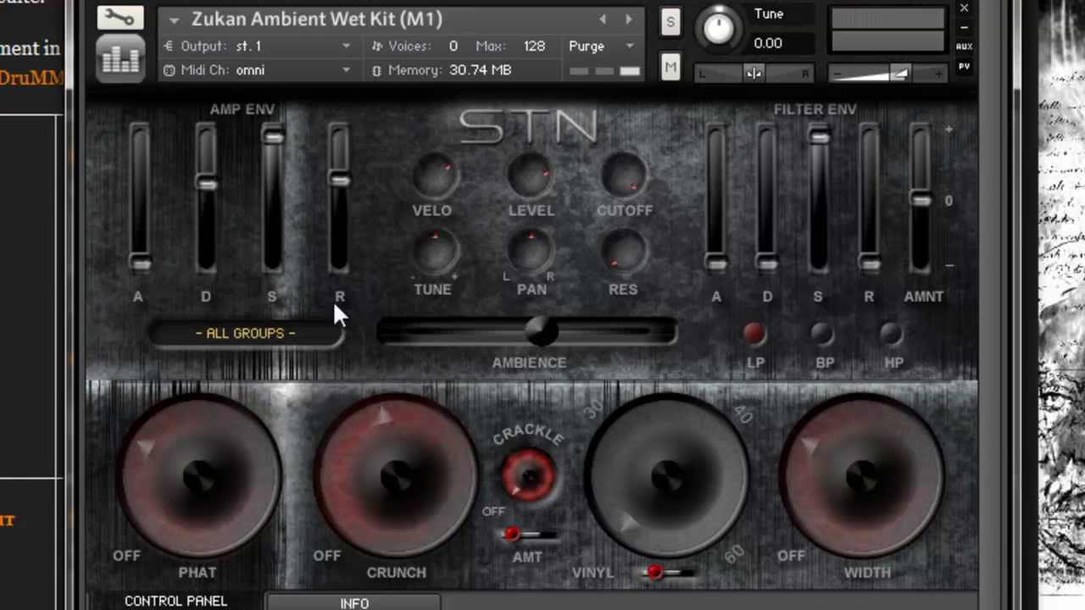
# - Step through the Ambient Wet Dirt and Dirt Wet presets to the Zukan Big Grease Kit (Freebie)
pyautogui.click(631, 19)
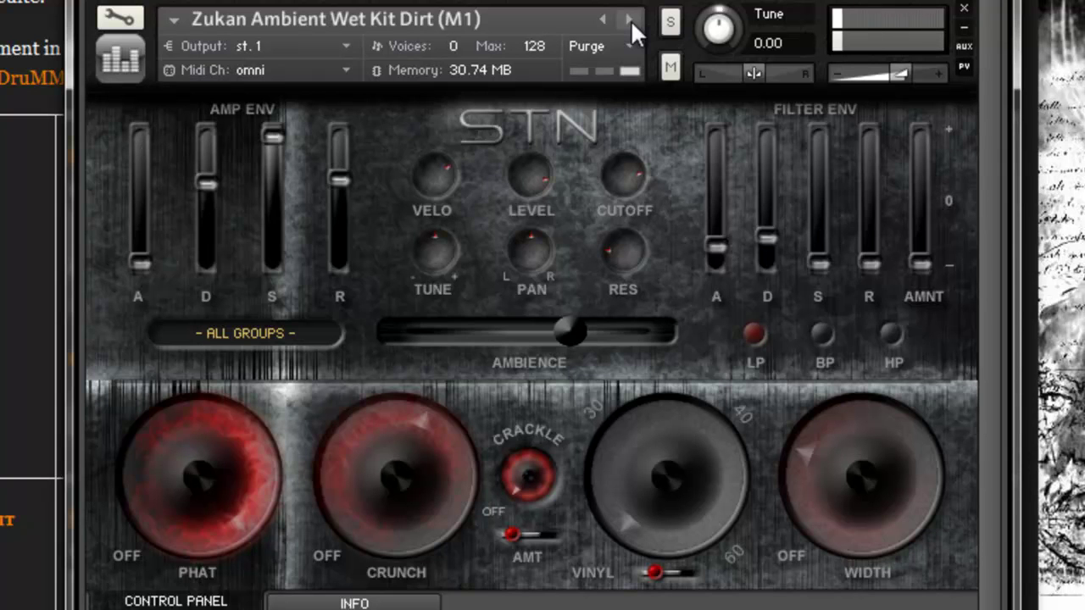
pyautogui.click(629, 18)
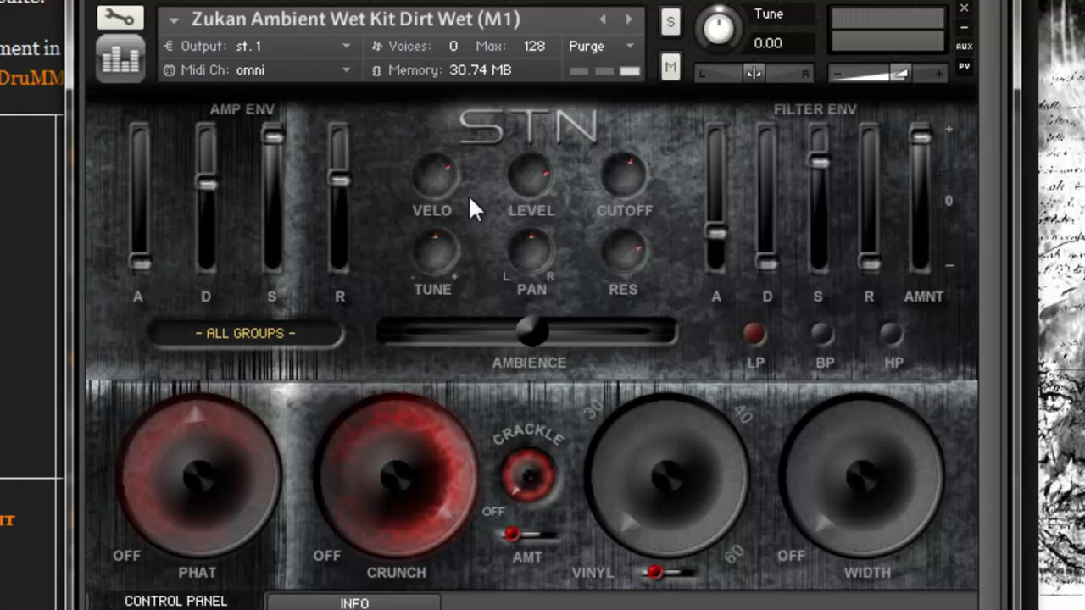
pyautogui.click(632, 22)
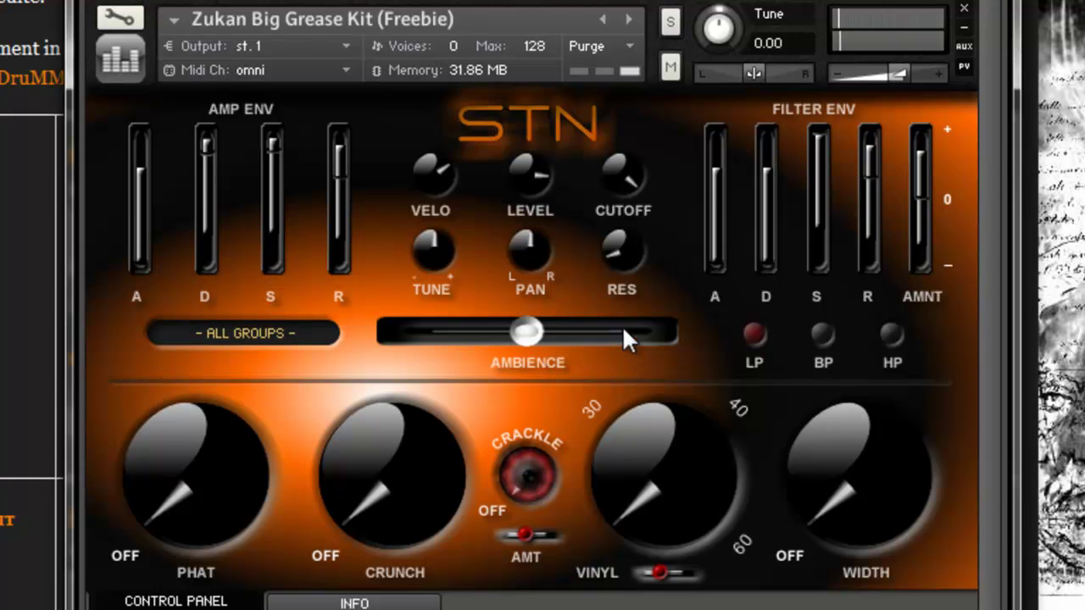
# - Step through the Big Grease Filth preset to Greasier and raise its Ambience
pyautogui.click(628, 23)
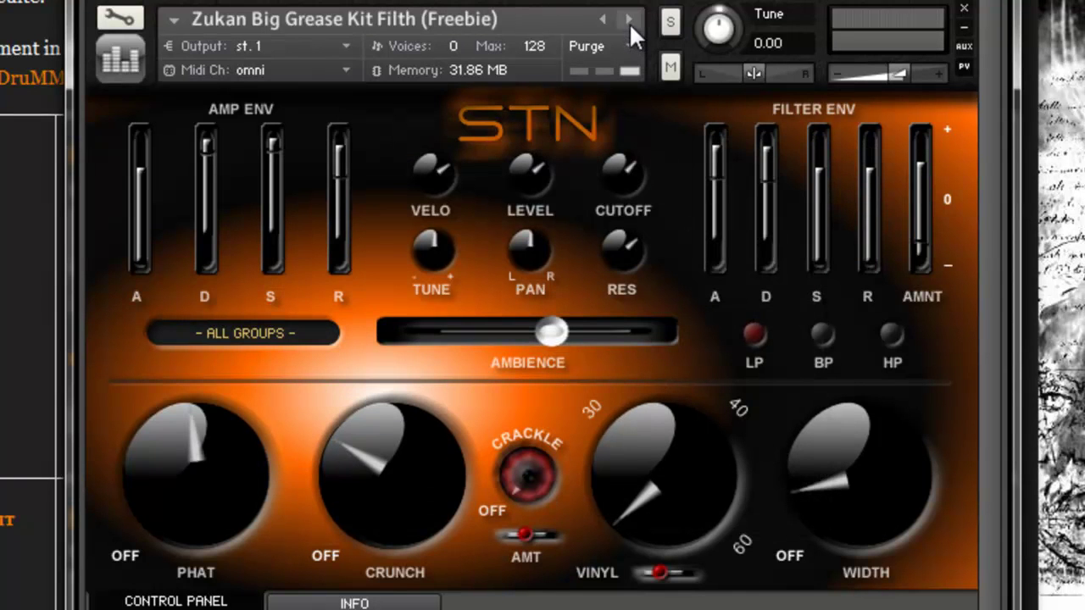
pyautogui.click(628, 22)
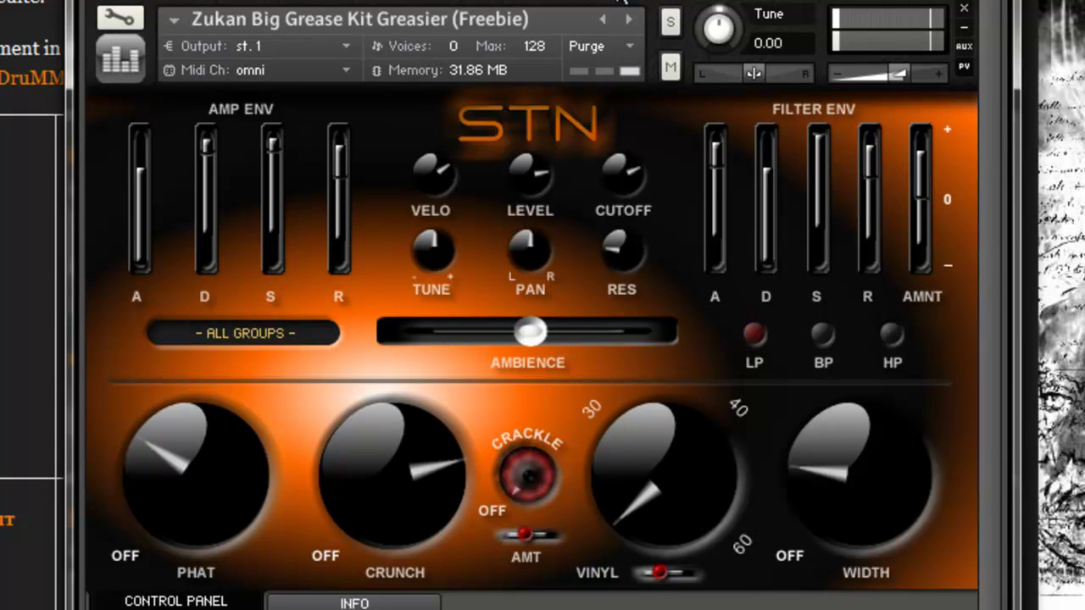
pyautogui.moveTo(534, 336); pyautogui.dragTo(718, 322)
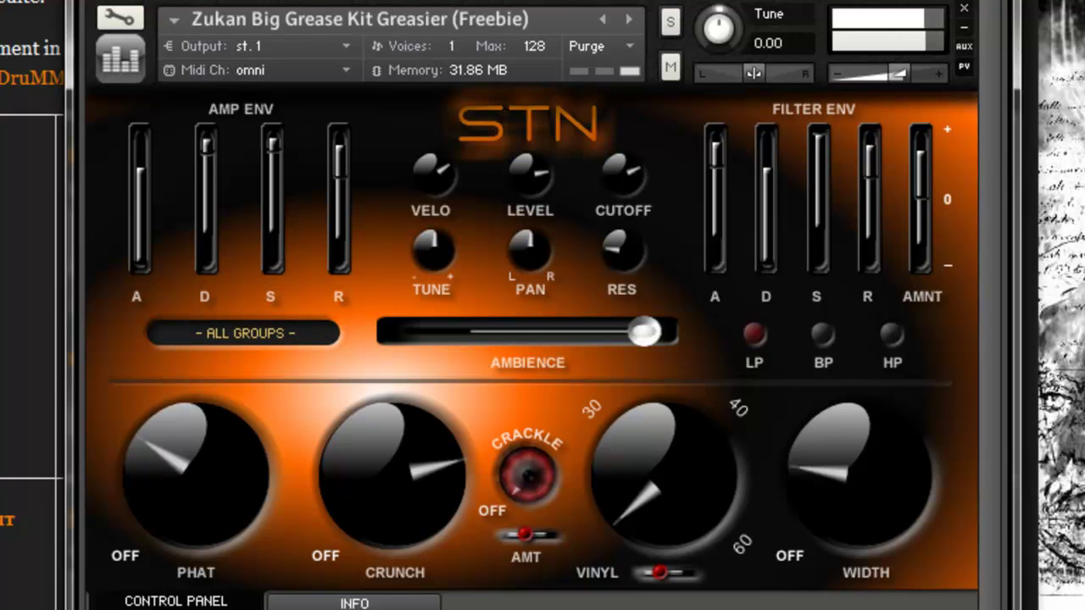
# - Open and dismiss the drum group list, then advance to the Zukan Grease Kit (M2)
pyautogui.click(272, 337)
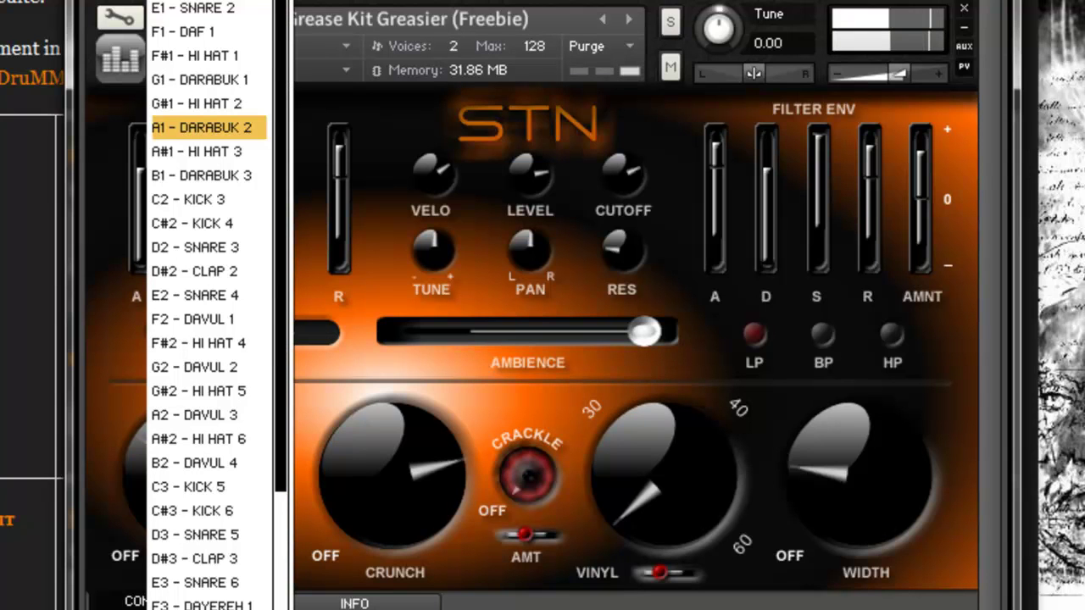
pyautogui.press('Escape')
pyautogui.click(628, 18)
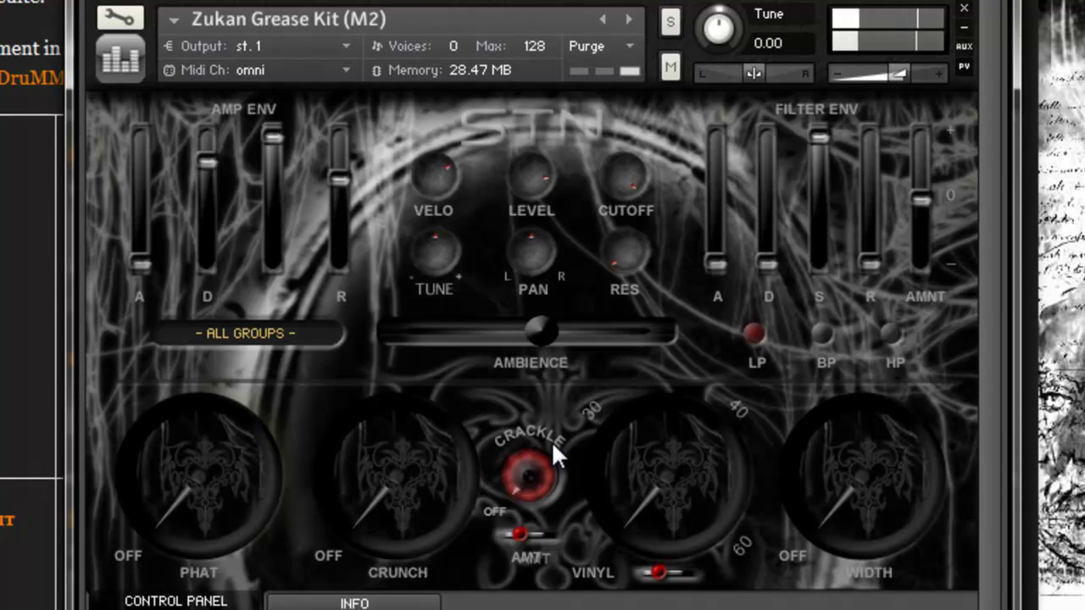
# - Cycle through Grease Crushed, Grunge and Krispy Wet Crunched/Mashed to the Oil And Crunch Felony Kit (M4)
pyautogui.click(629, 18)
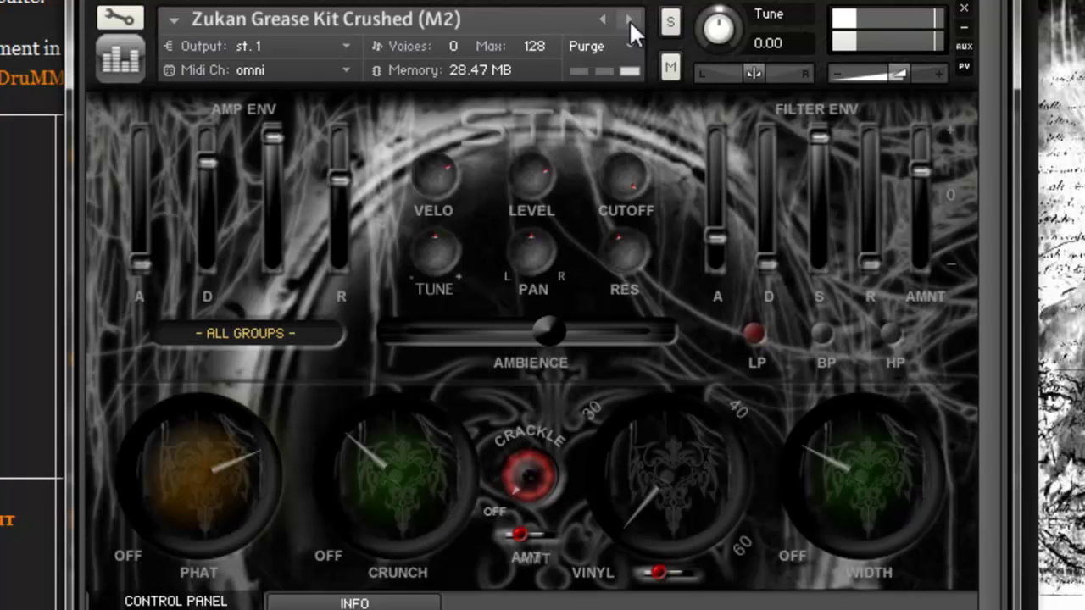
pyautogui.click(629, 23)
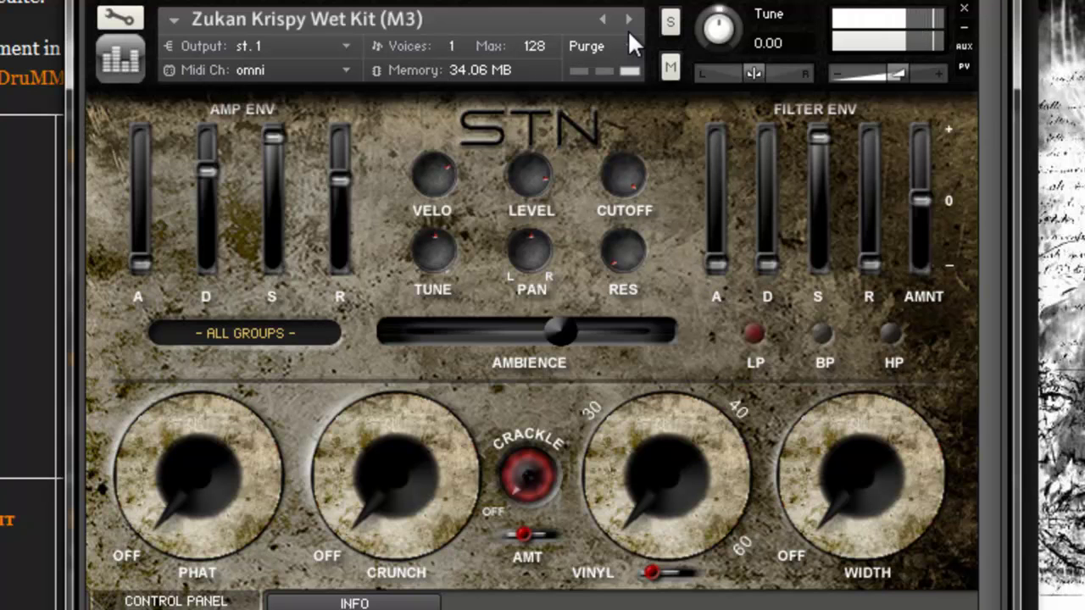
pyautogui.click(629, 22)
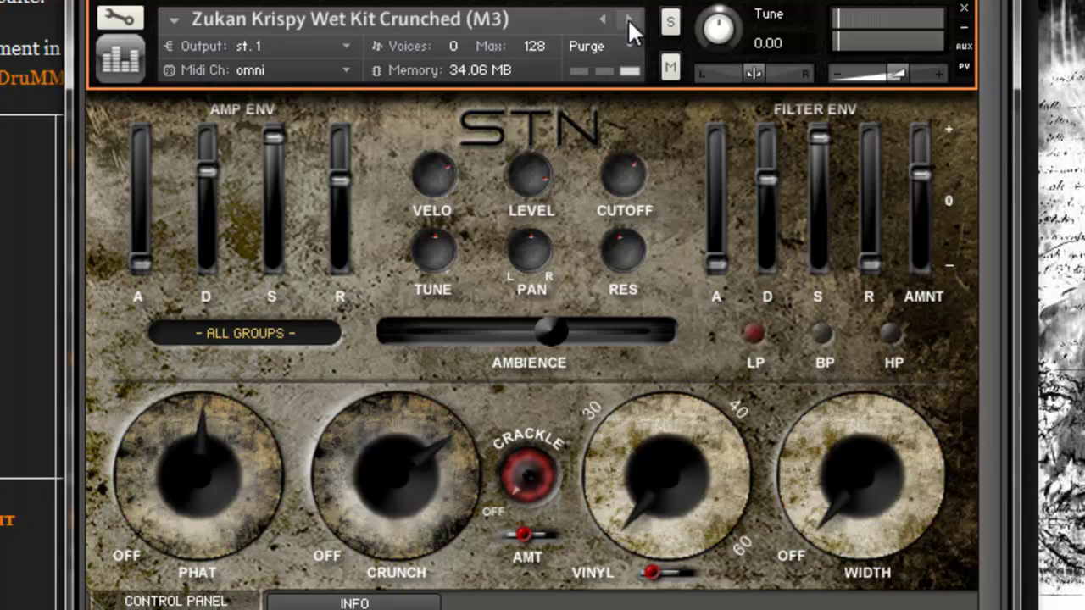
pyautogui.click(628, 23)
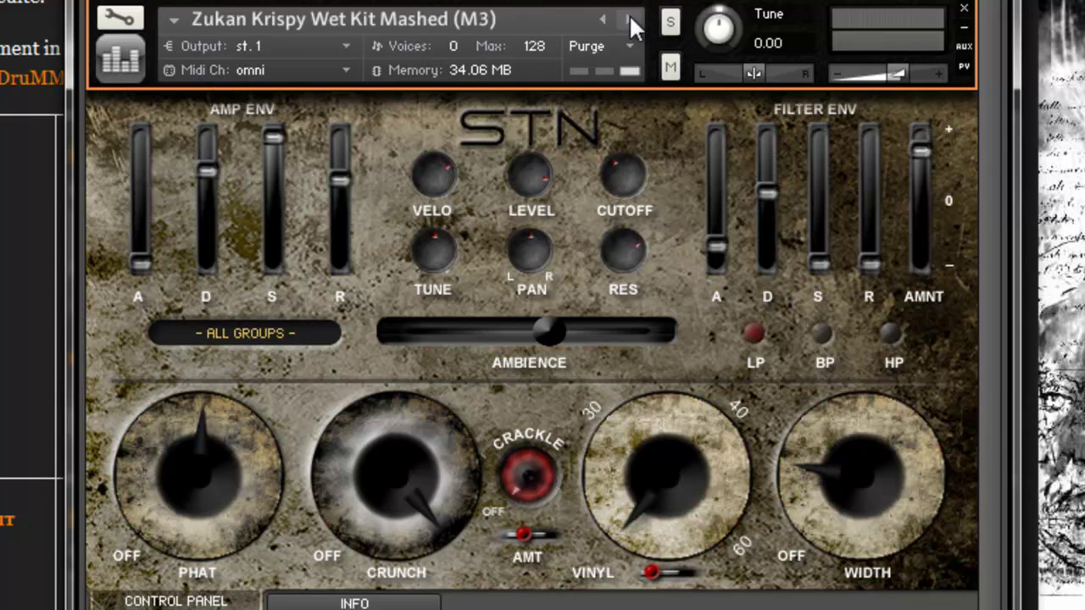
pyautogui.click(628, 18)
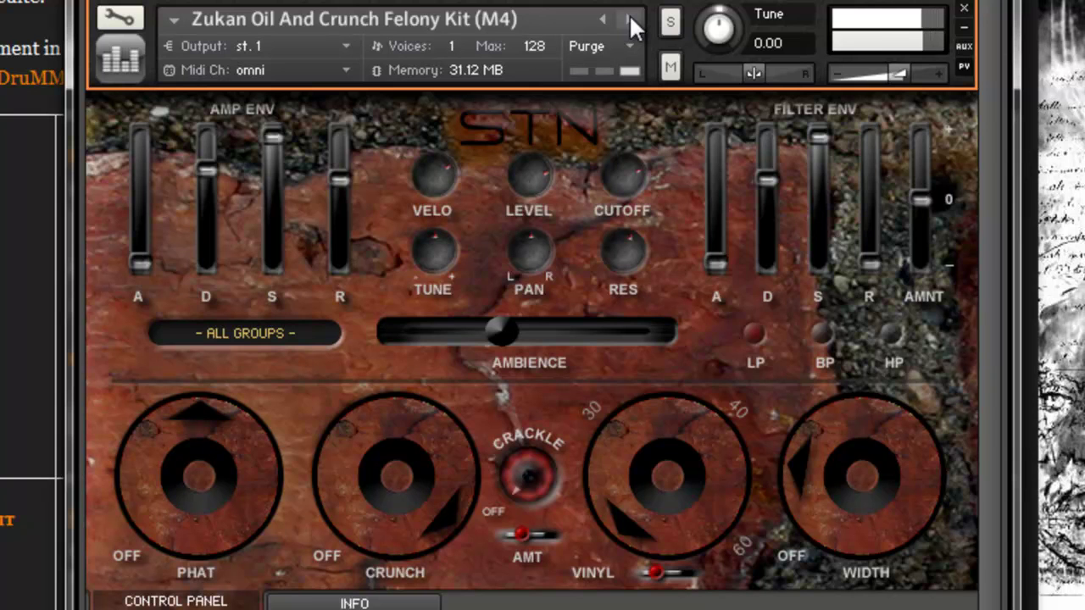
# - Cycle through Oil And Crunch Ruff, Sticky and Wet N Grimey kits back to Ambient Wet Kit (M1)
pyautogui.click(630, 18)
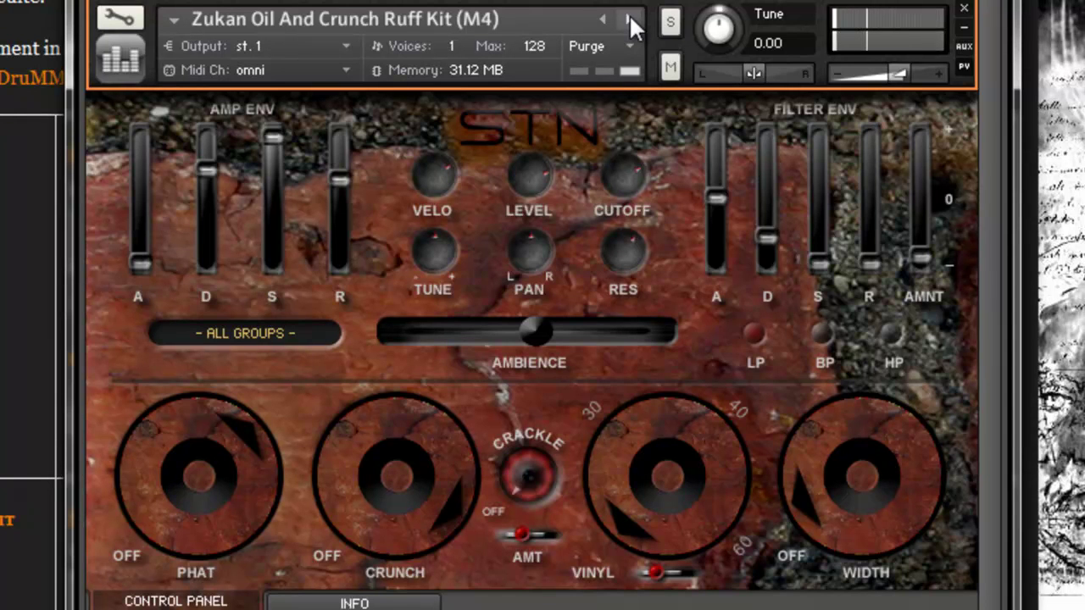
pyautogui.click(628, 19)
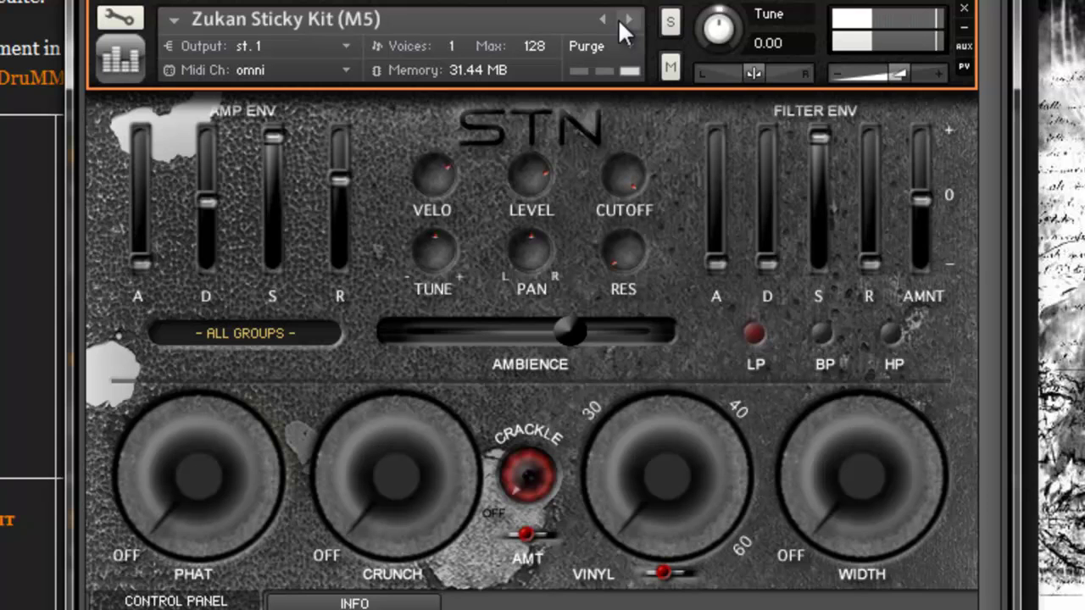
pyautogui.click(626, 19)
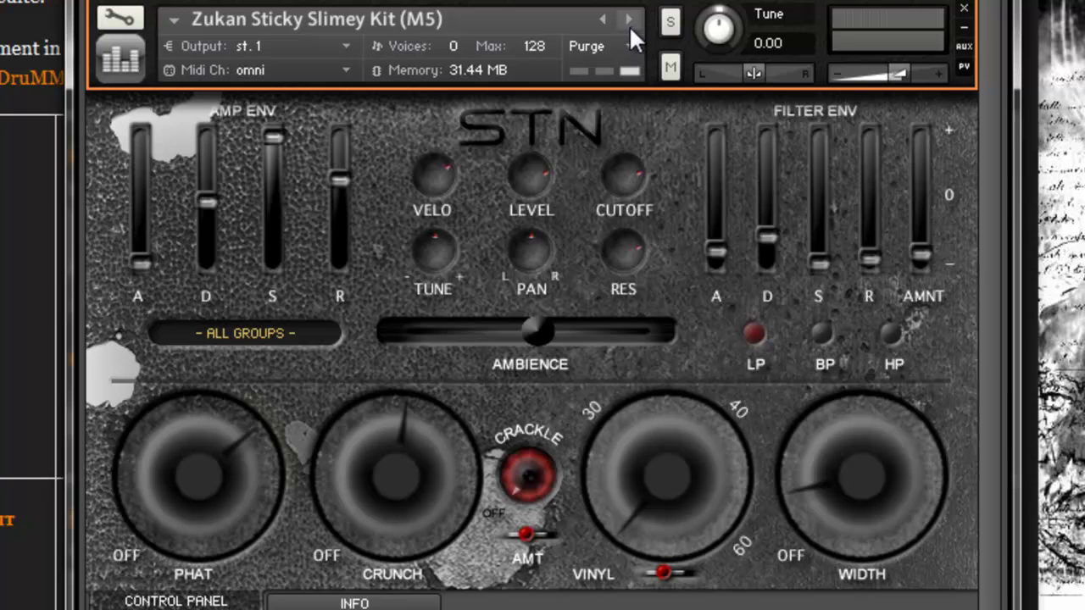
pyautogui.click(628, 20)
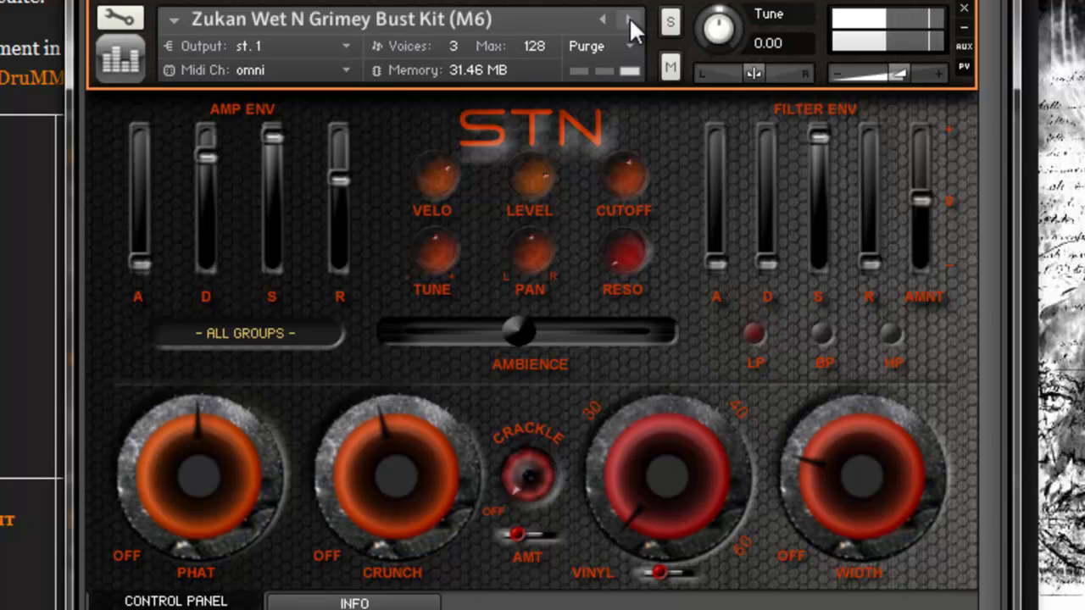
pyautogui.click(629, 22)
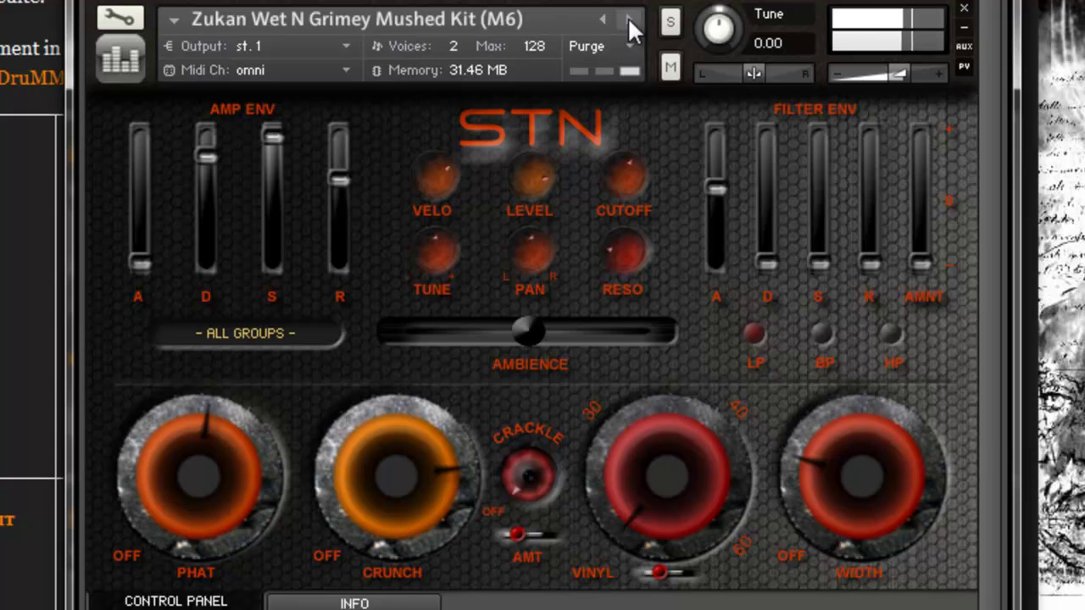
pyautogui.click(629, 20)
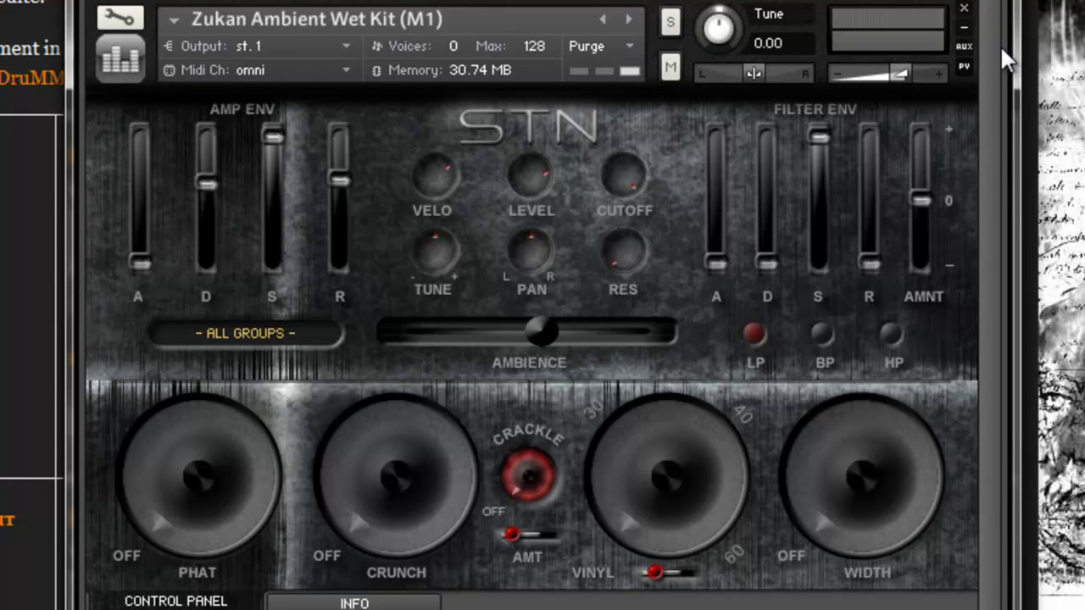
# - Collapse the Ambient Wet Kit and add Oil And Crunch Felony Kit (M4) from Quick-Load
pyautogui.click(964, 27)
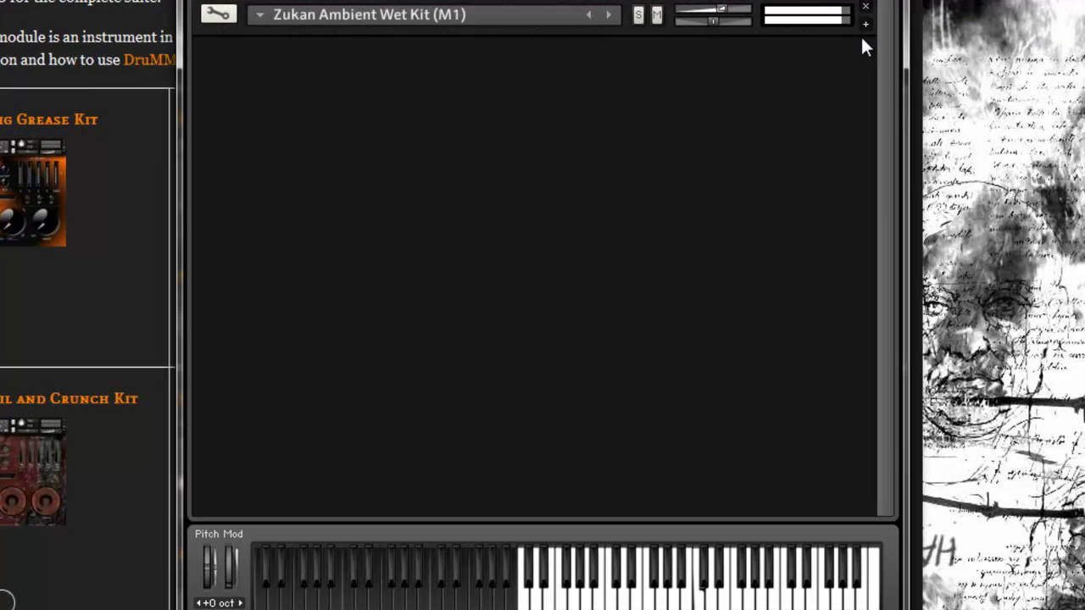
pyautogui.rightClick(729, 76)
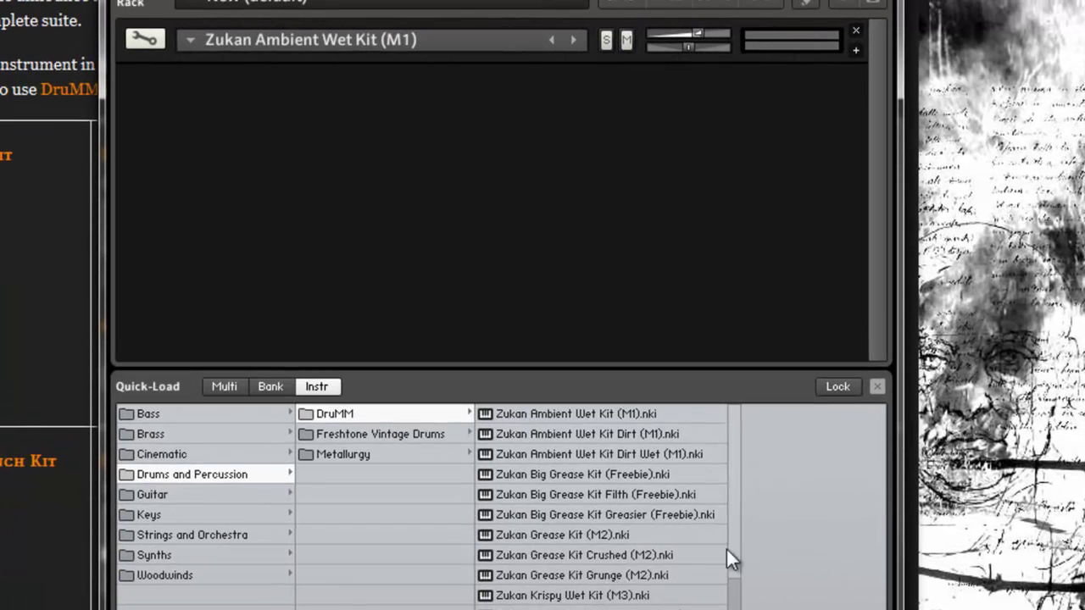
pyautogui.scroll(-1, 731, 543)
pyautogui.scroll(-1, 731, 559)
pyautogui.scroll(-1, 712, 577)
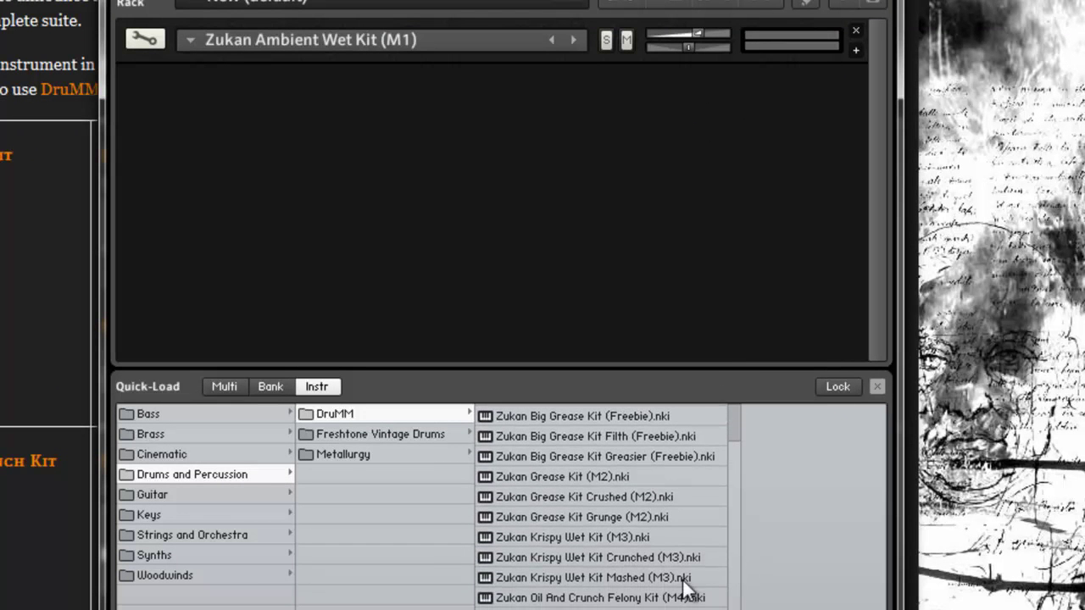
pyautogui.moveTo(683, 593); pyautogui.dragTo(503, 199)
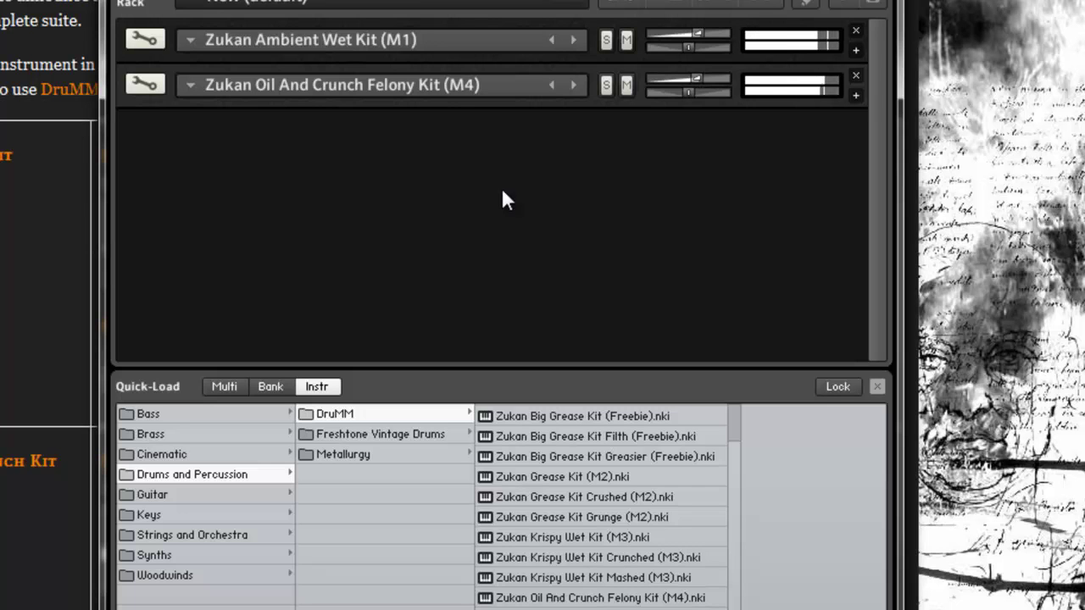
# - Mute and unmute each kit in turn to compare them, leaving both playing
pyautogui.click(626, 85)
pyautogui.click(625, 85)
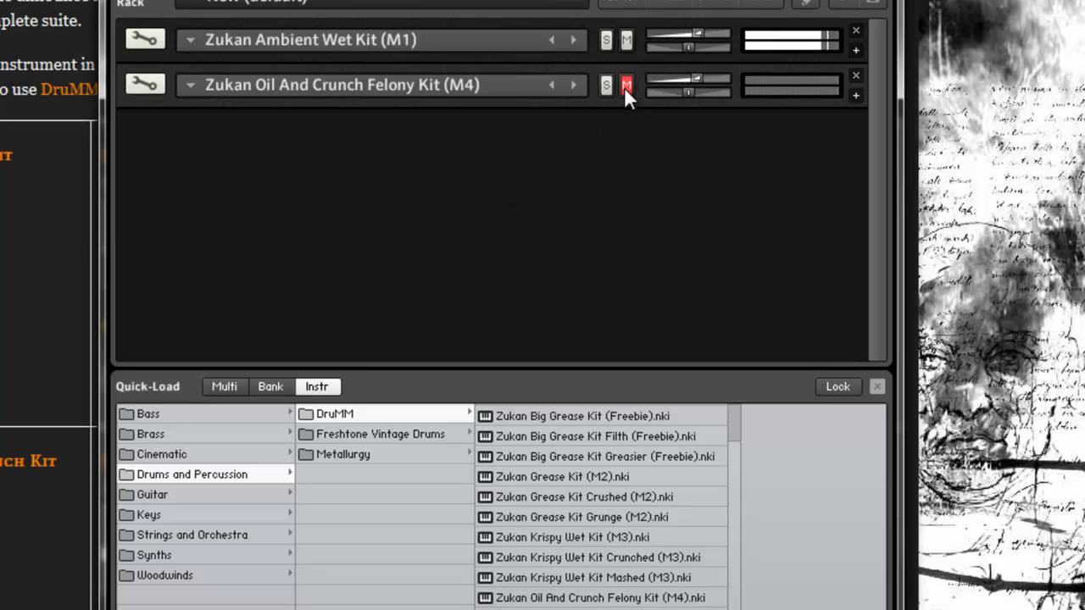
pyautogui.click(626, 86)
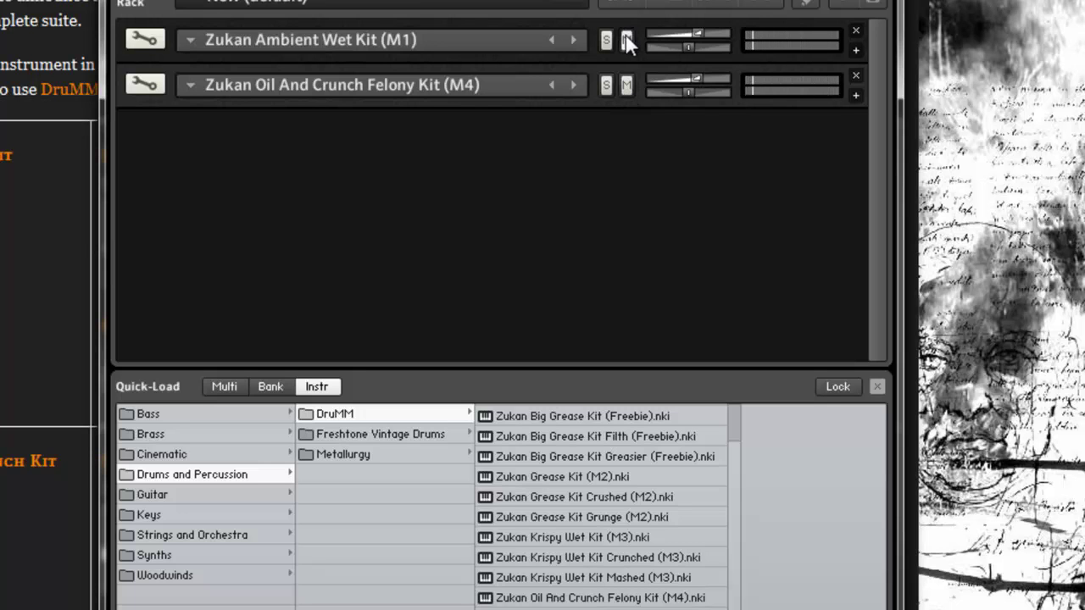
pyautogui.click(626, 38)
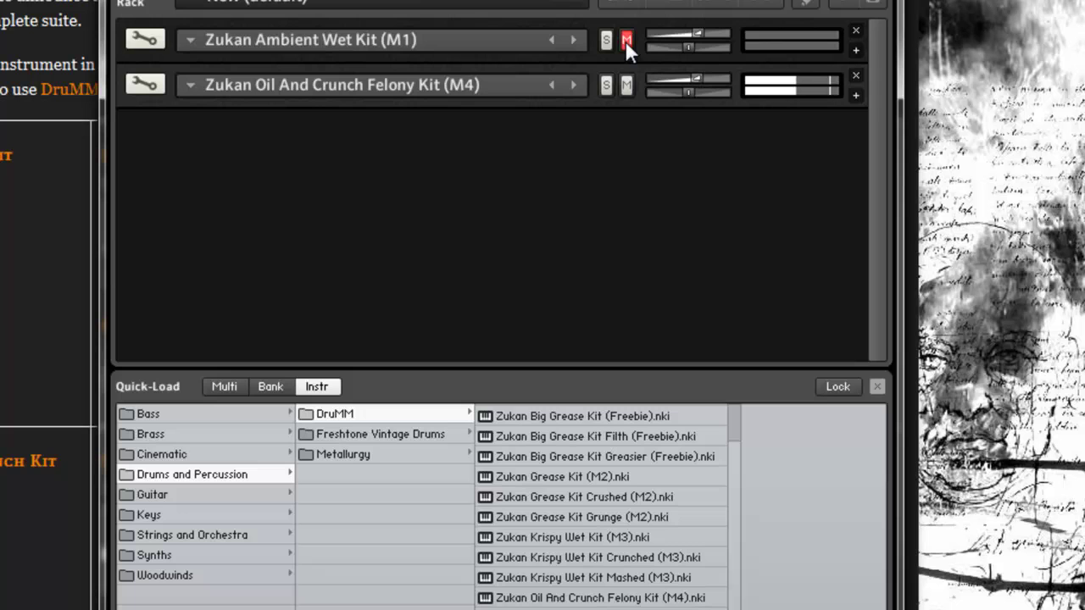
pyautogui.click(626, 39)
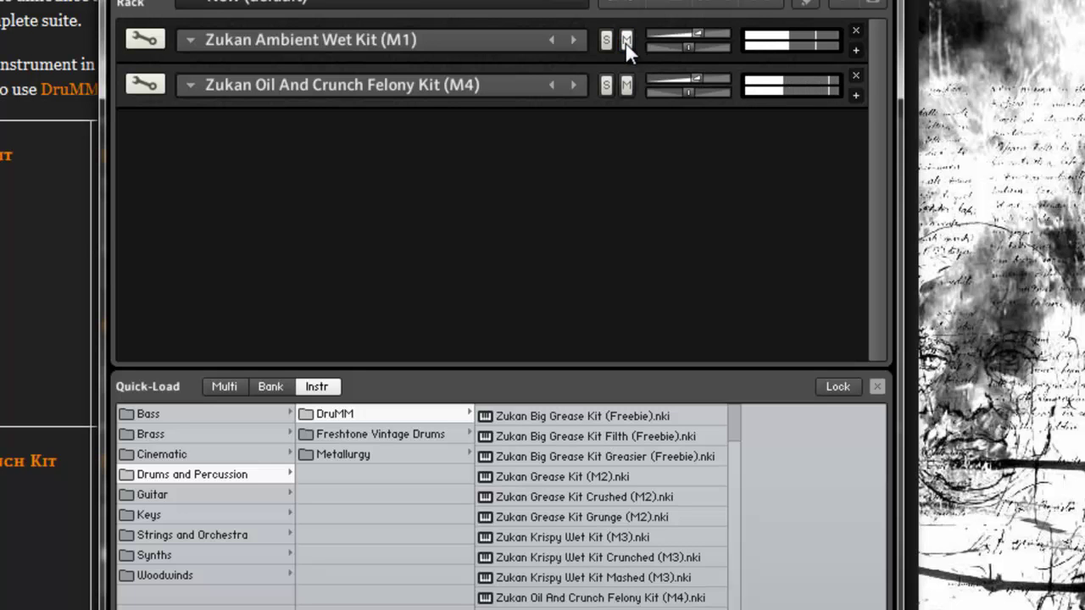
# - Turn up the Ambient Wet Kit's stereo Width, then collapse its panel
pyautogui.click(856, 50)
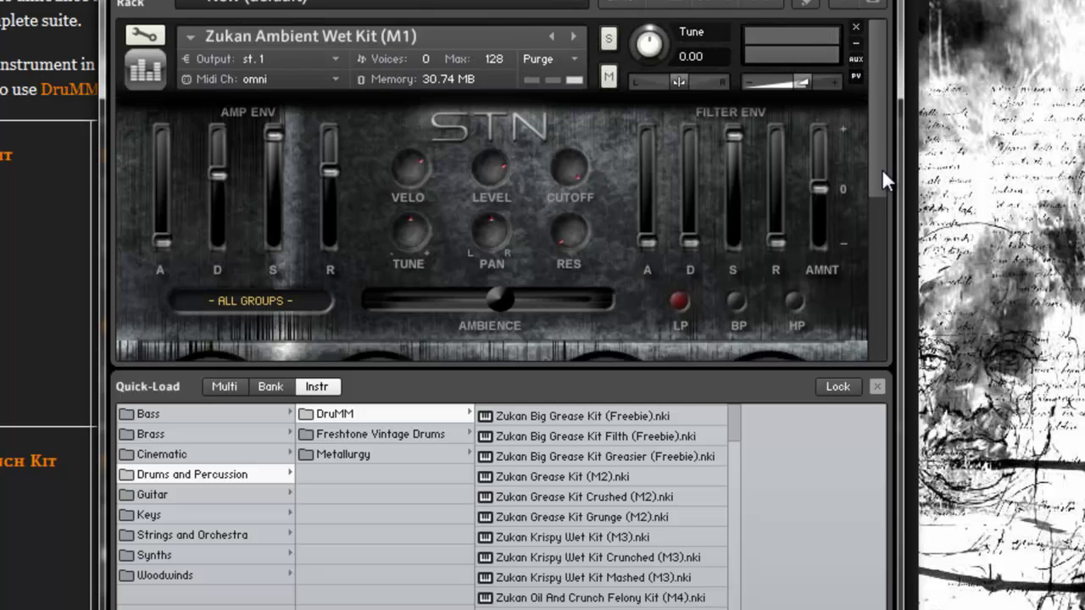
pyautogui.moveTo(881, 168); pyautogui.dragTo(884, 267)
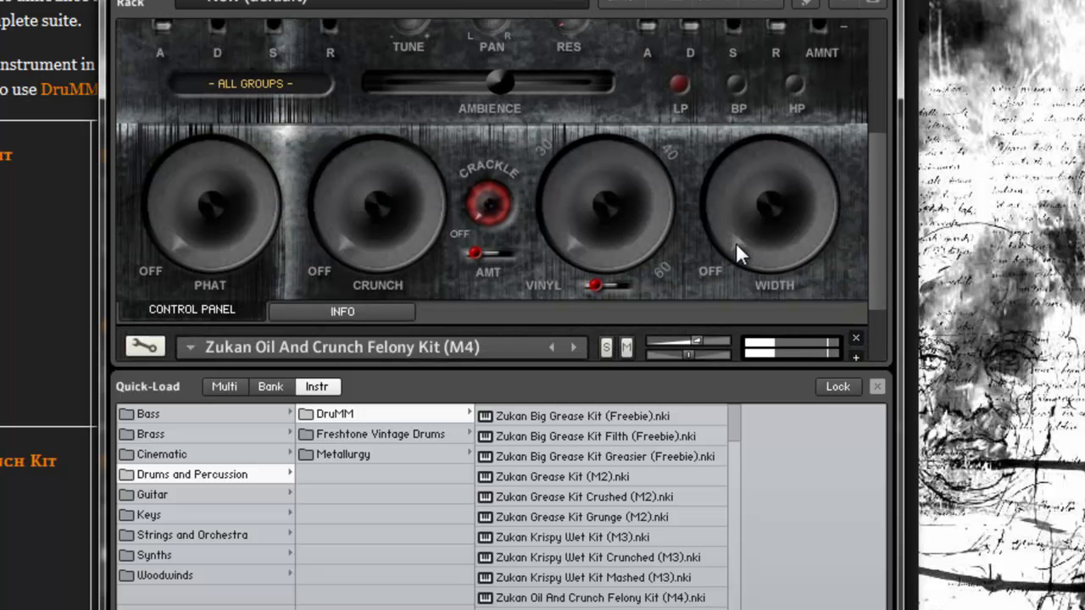
pyautogui.moveTo(732, 169); pyautogui.dragTo(741, 82)
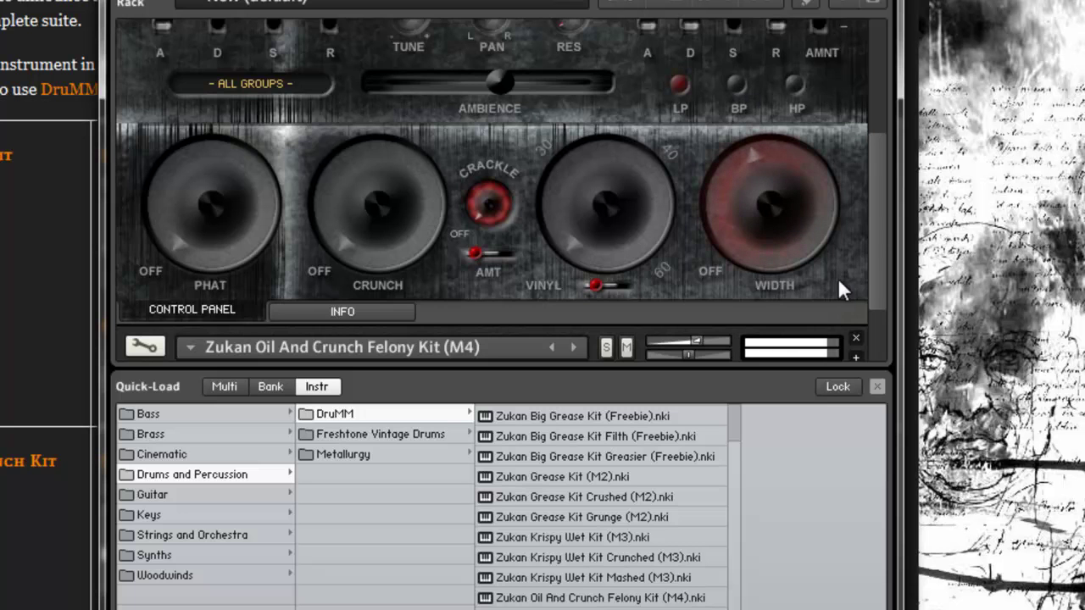
pyautogui.moveTo(880, 187); pyautogui.dragTo(858, 73)
pyautogui.click(856, 47)
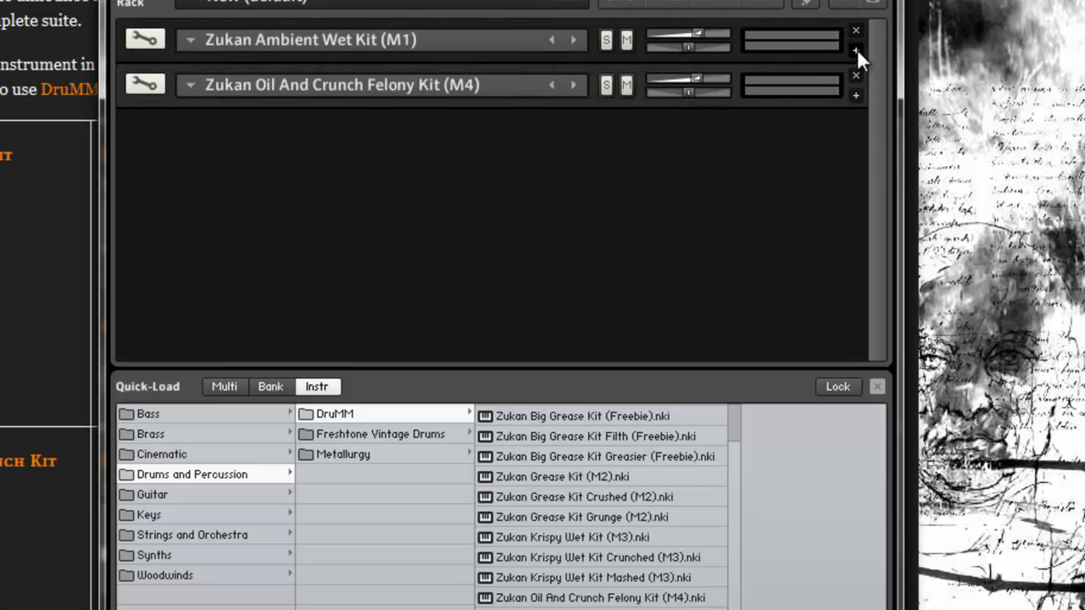
# - Move the Oil And Crunch Felony Kit's Ambience slider higher, then collapse its panel
pyautogui.click(856, 95)
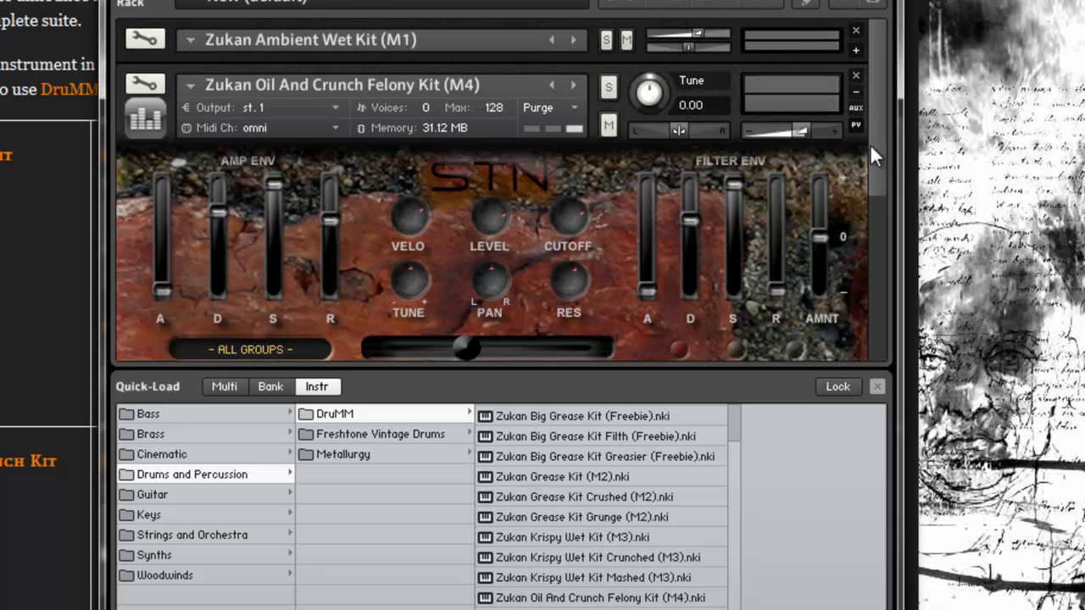
pyautogui.moveTo(870, 145); pyautogui.dragTo(871, 294)
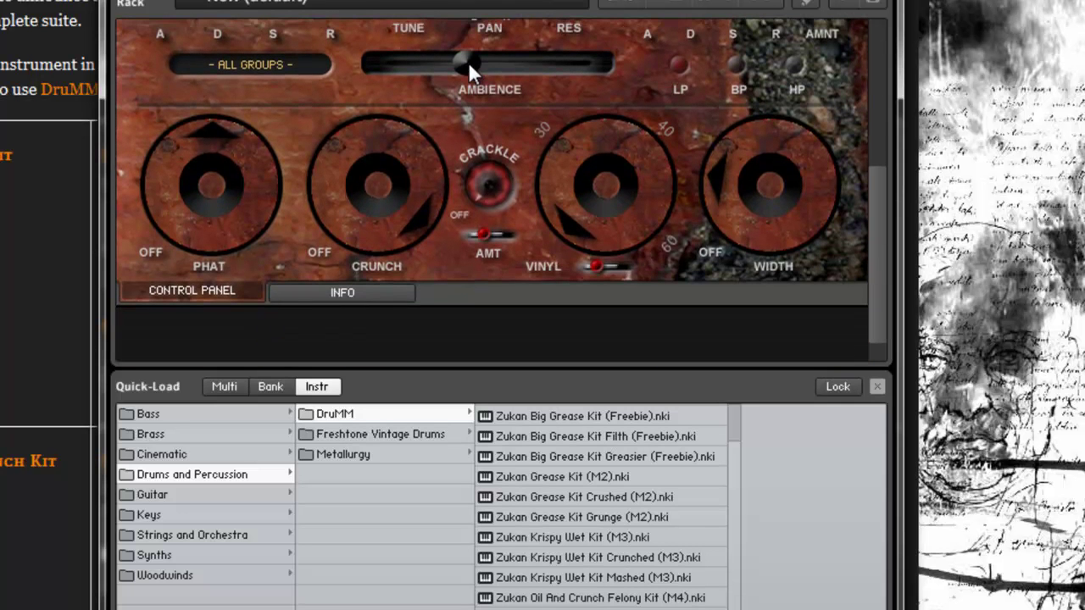
pyautogui.moveTo(515, 64); pyautogui.dragTo(579, 60)
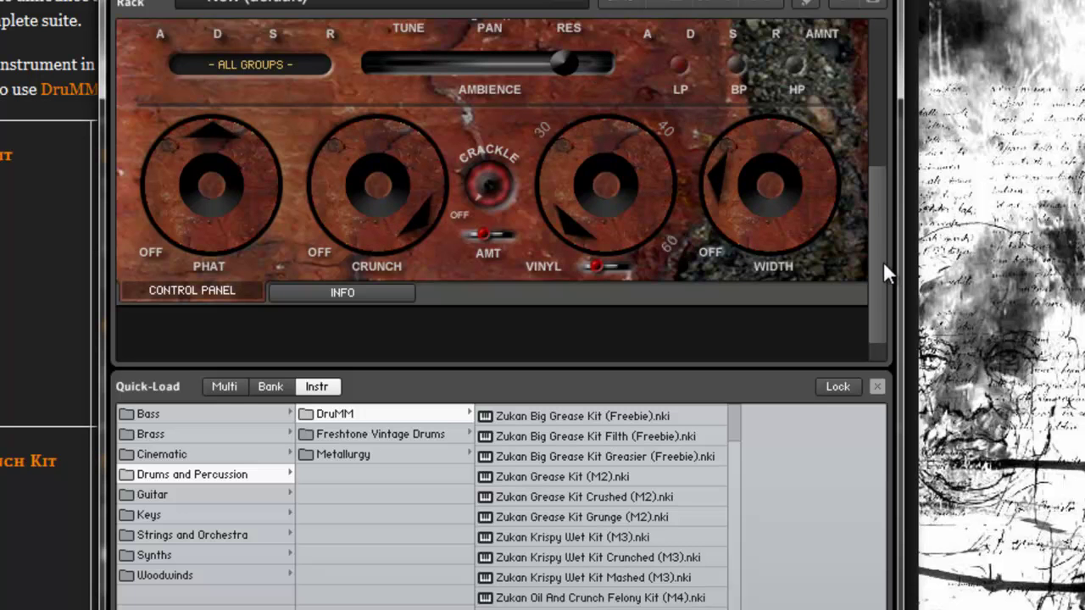
pyautogui.moveTo(883, 262); pyautogui.dragTo(871, 160)
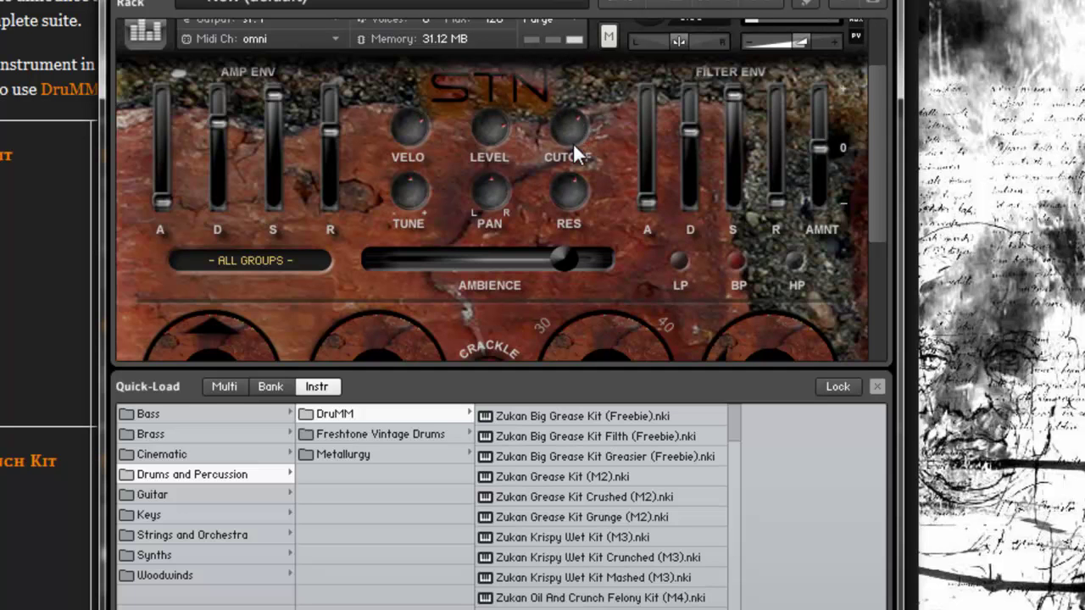
pyautogui.moveTo(876, 113); pyautogui.dragTo(881, 67)
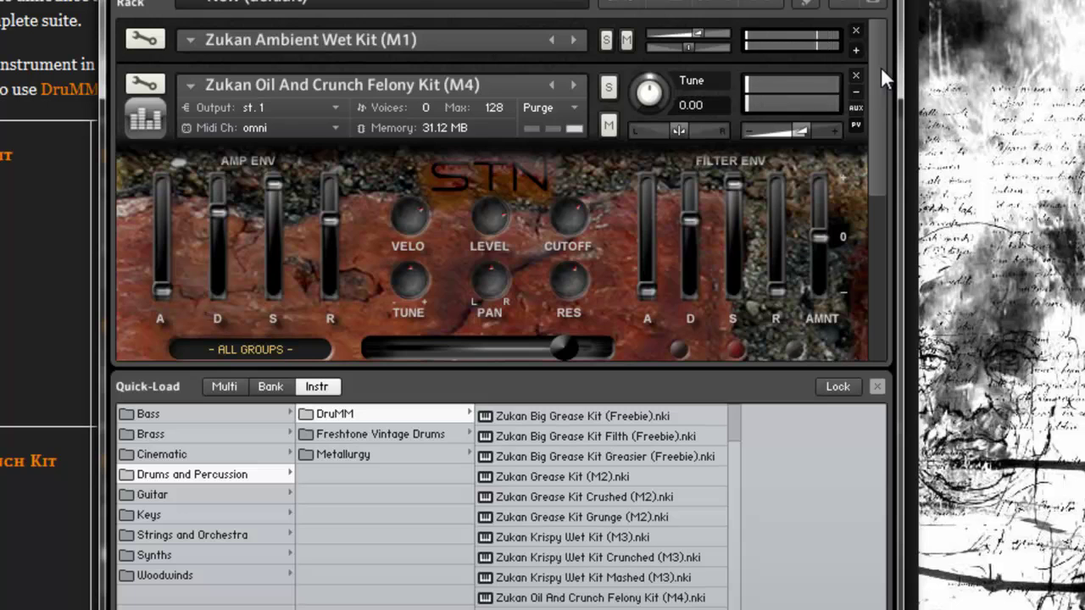
pyautogui.click(856, 91)
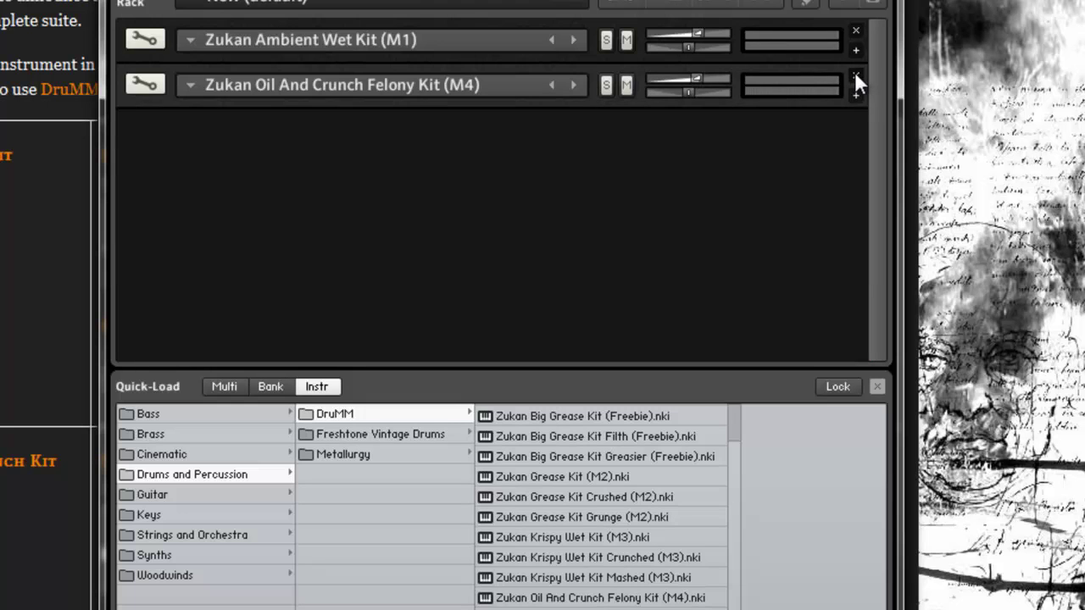
# - Replace the Oil And Crunch Felony Kit with the Zukan Sticky Kit (M5) in the rack
pyautogui.click(856, 77)
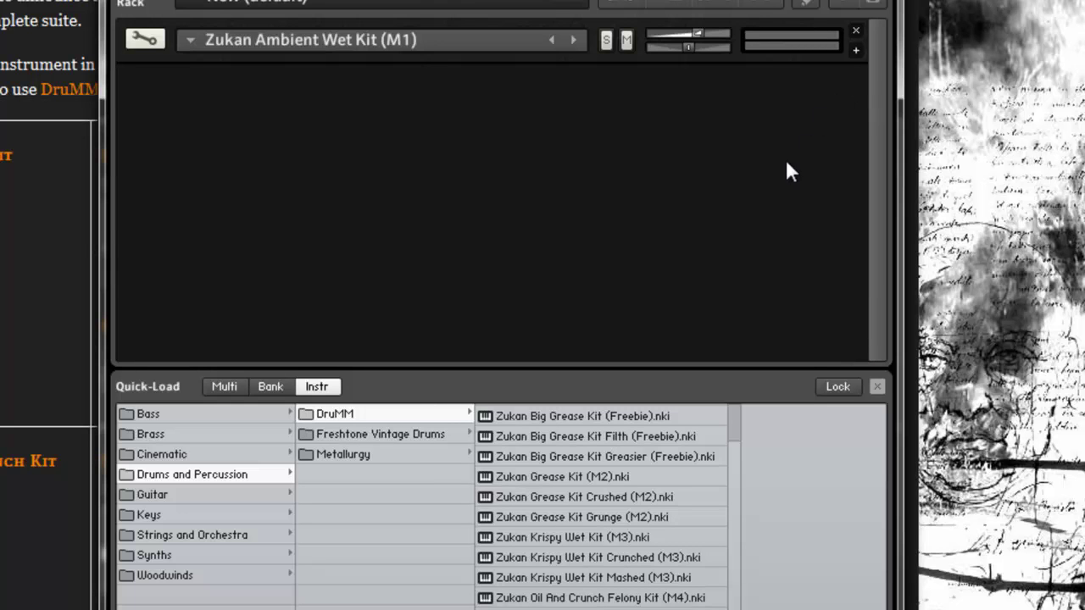
pyautogui.scroll(-3, 737, 521)
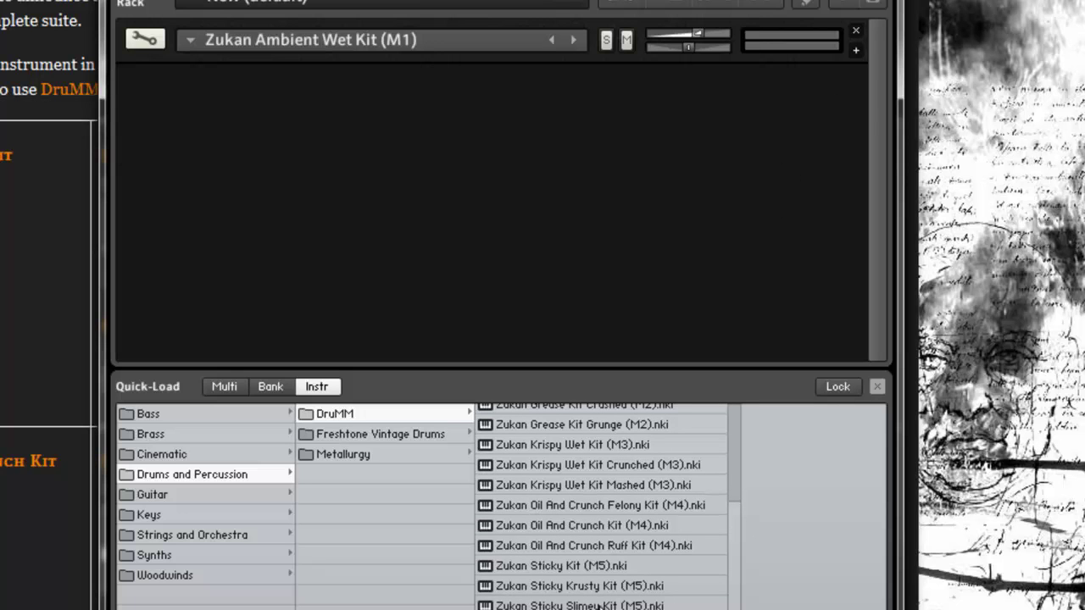
pyautogui.moveTo(579, 566); pyautogui.dragTo(472, 176)
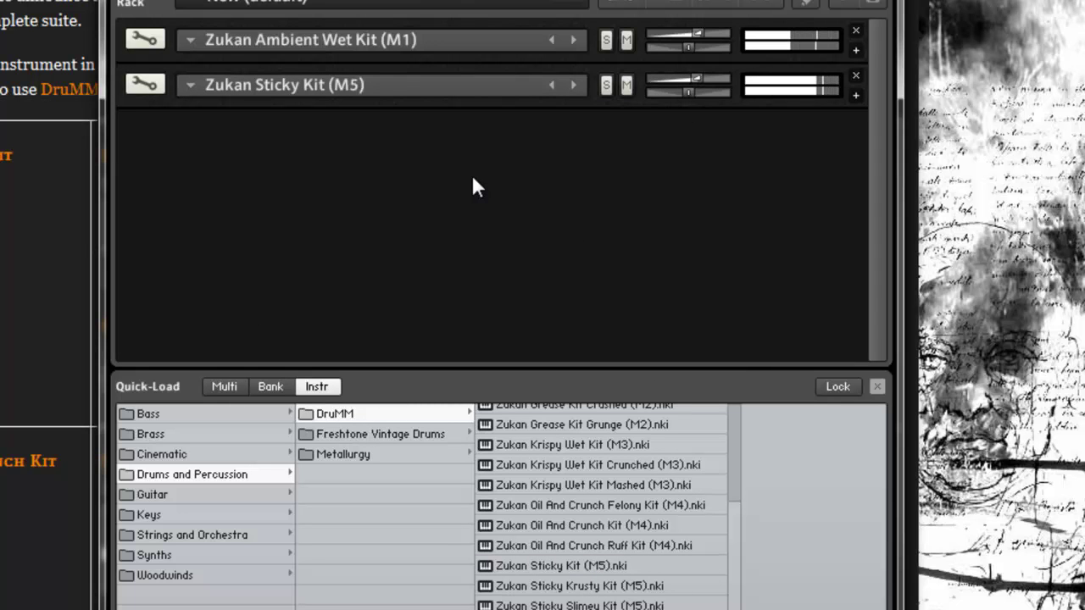
# - Layer the Big Grease Kit (Freebie) as a third kit, lower its volume slightly, and toggle Solo
pyautogui.scroll(3, 733, 542)
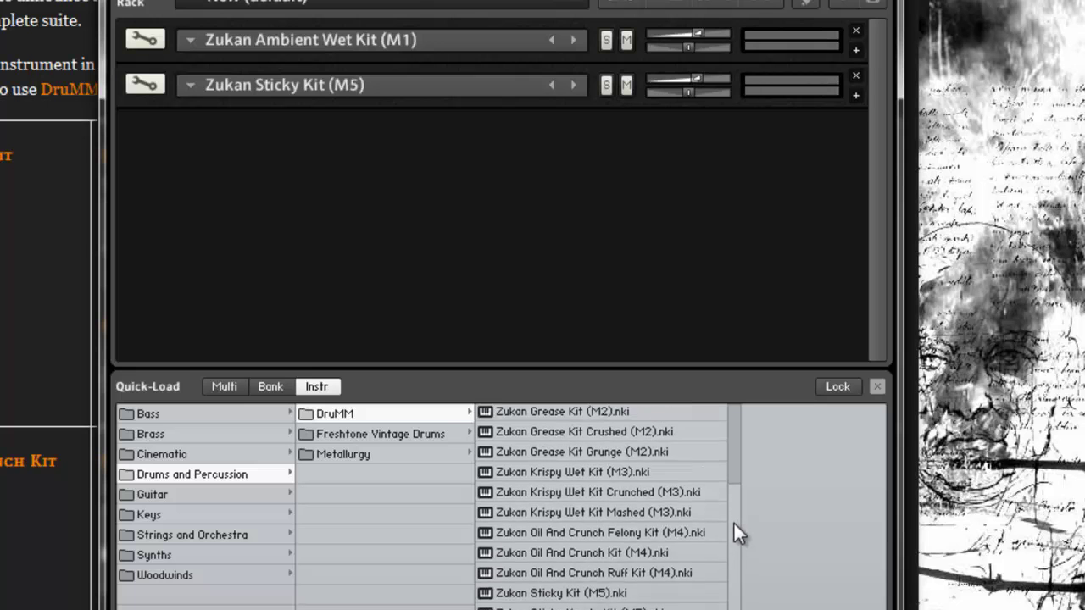
pyautogui.scroll(1, 730, 492)
pyautogui.scroll(1, 730, 471)
pyautogui.scroll(2, 727, 468)
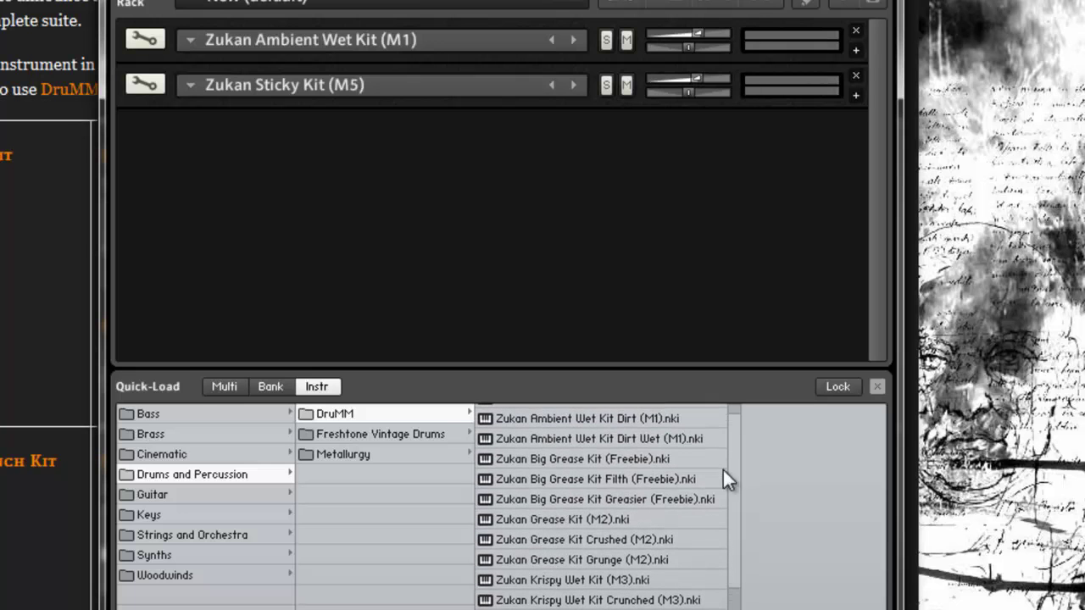
pyautogui.moveTo(632, 456); pyautogui.dragTo(580, 260)
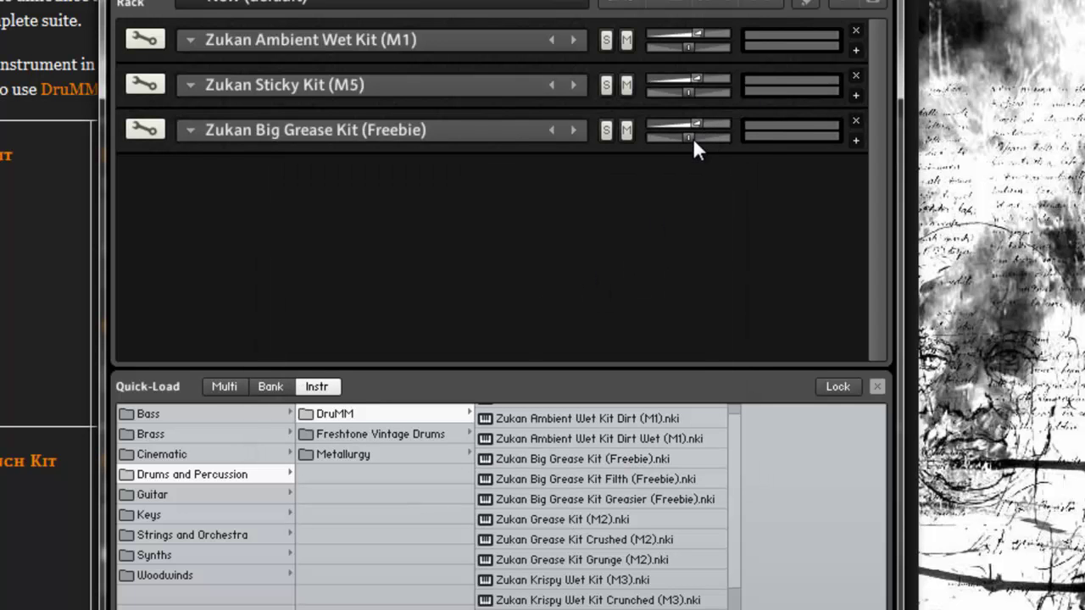
pyautogui.moveTo(697, 123); pyautogui.dragTo(690, 123)
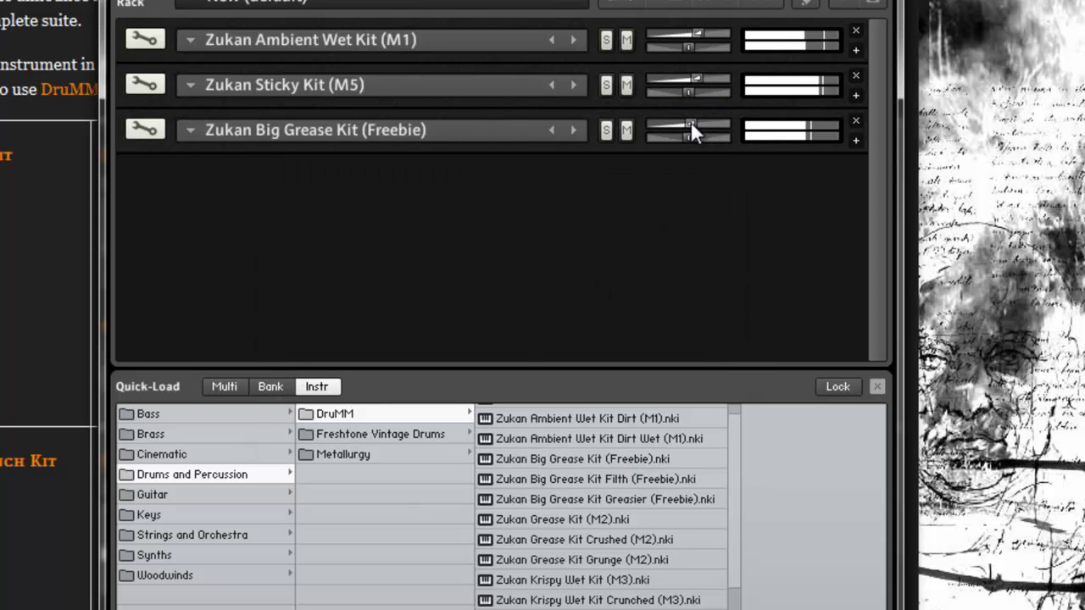
pyautogui.click(607, 129)
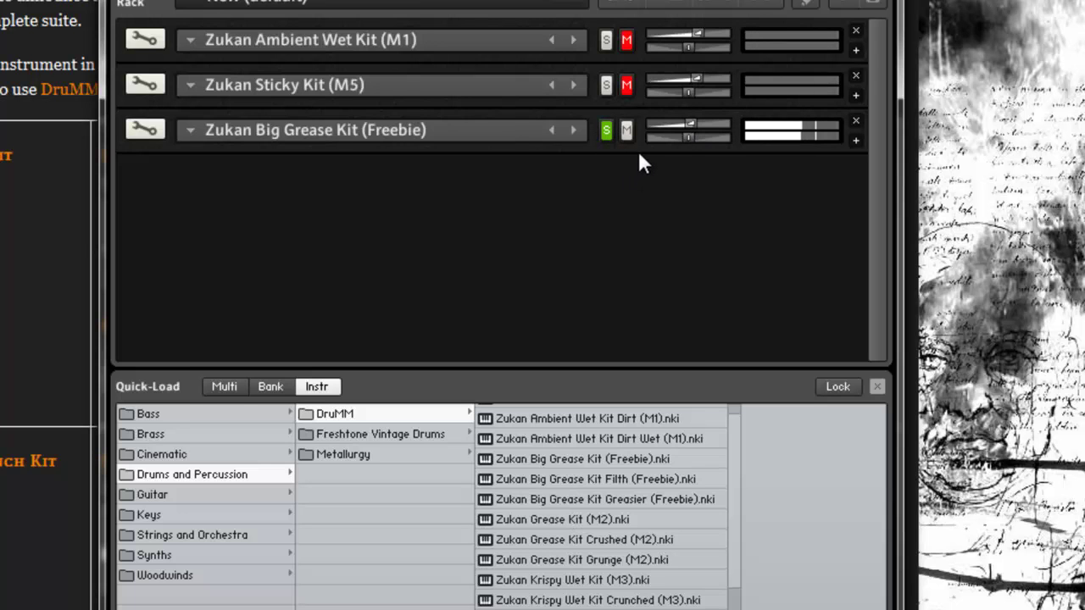
pyautogui.click(609, 129)
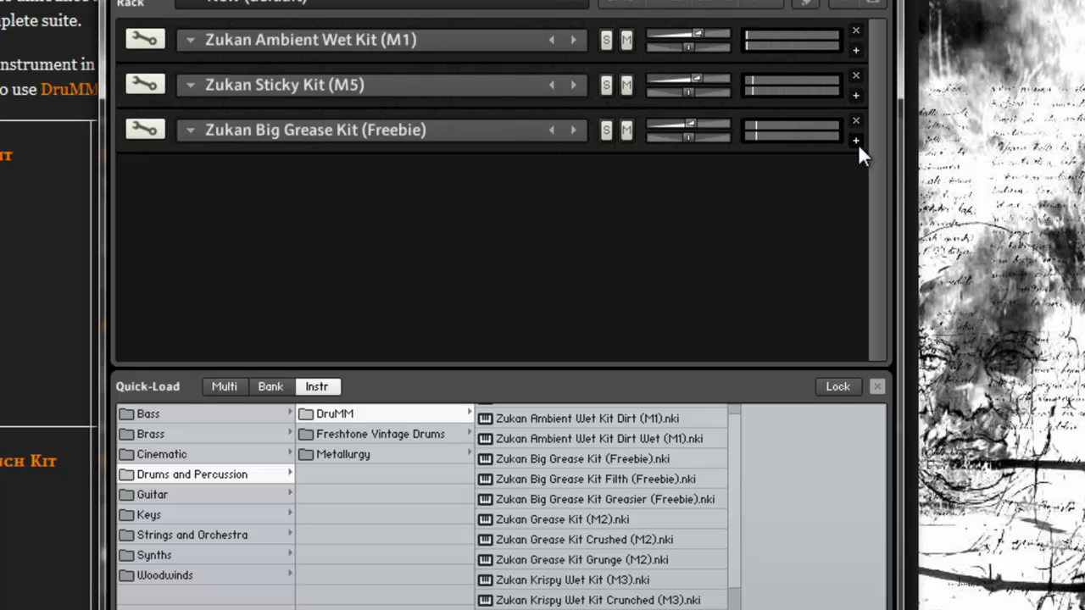
# - Turn the Big Grease Kit's Crunch near maximum, unmute it, and collapse its panel
pyautogui.click(855, 142)
pyautogui.moveTo(877, 131); pyautogui.dragTo(818, 330)
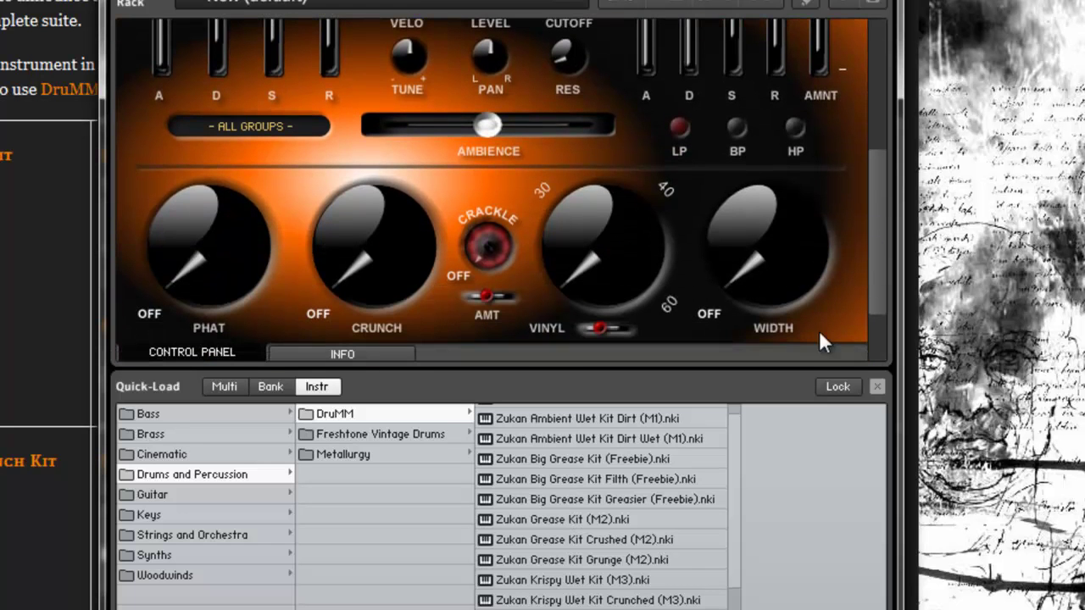
pyautogui.moveTo(355, 270)
pyautogui.mouseDown()
pyautogui.moveTo(375, 80)
pyautogui.moveTo(395, 22)
pyautogui.moveTo(415, 23)
pyautogui.mouseUp()
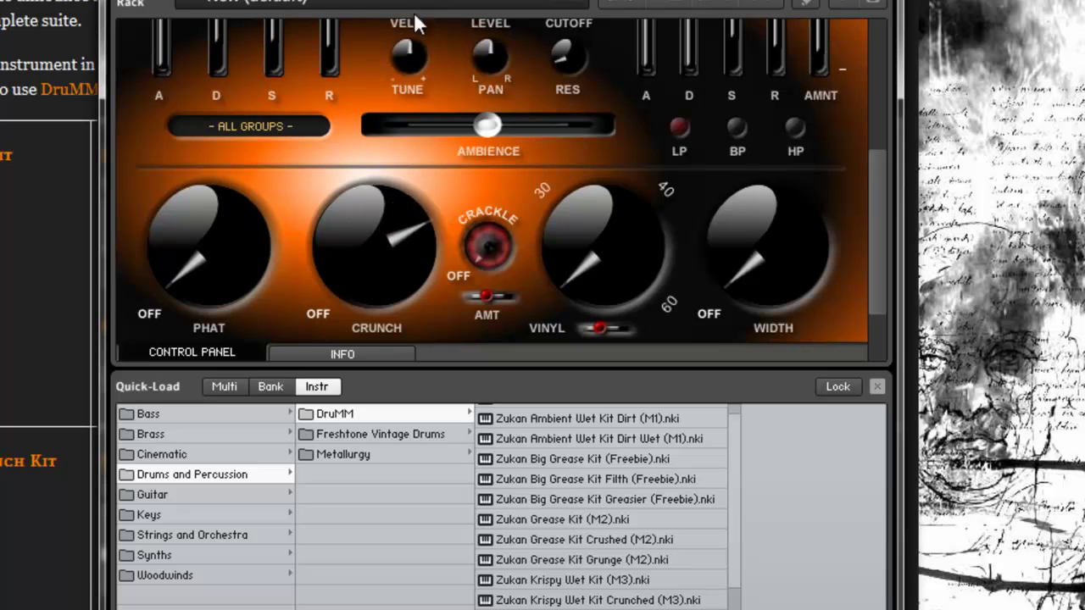
pyautogui.moveTo(398, 254); pyautogui.dragTo(407, 191)
pyautogui.moveTo(882, 250); pyautogui.dragTo(878, 125)
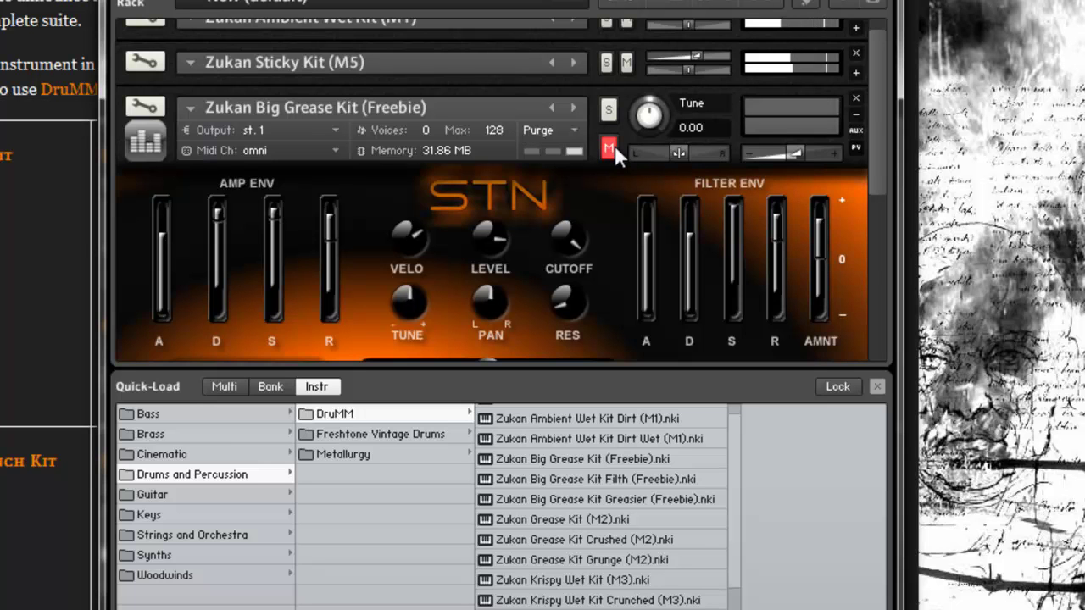
pyautogui.click(610, 149)
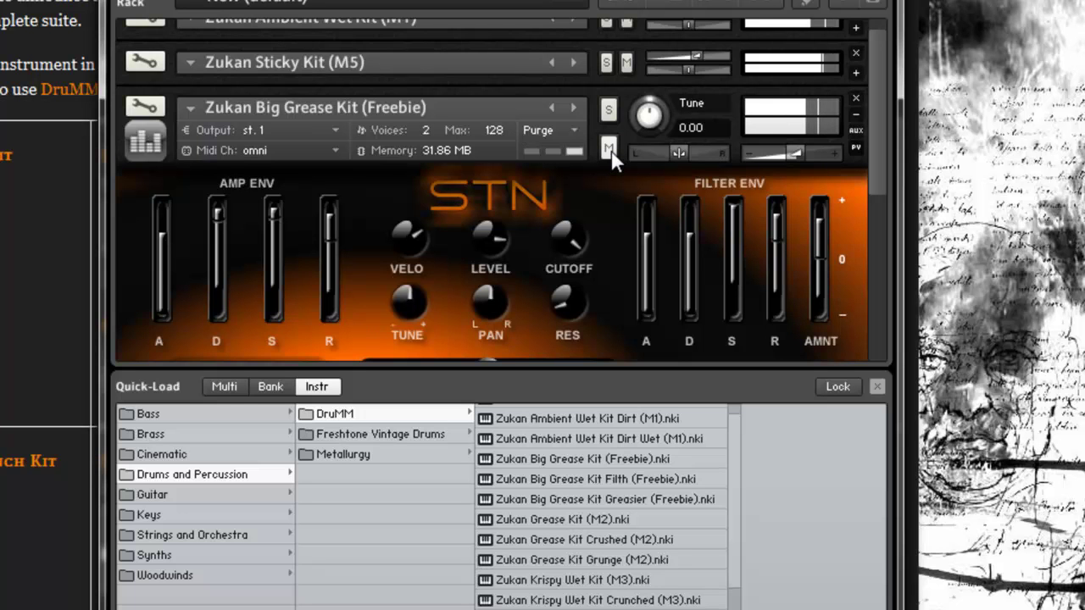
pyautogui.click(857, 113)
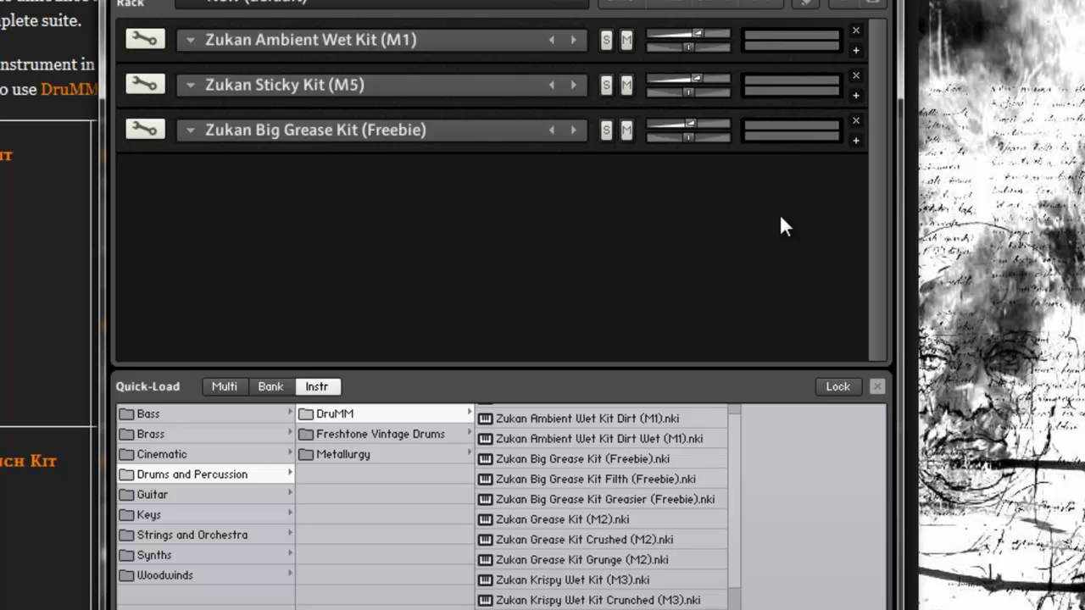
# - Expand the Sticky Kit, open and close its drum group list unchanged, and fold it back up
pyautogui.click(854, 95)
pyautogui.moveTo(875, 140); pyautogui.dragTo(877, 204)
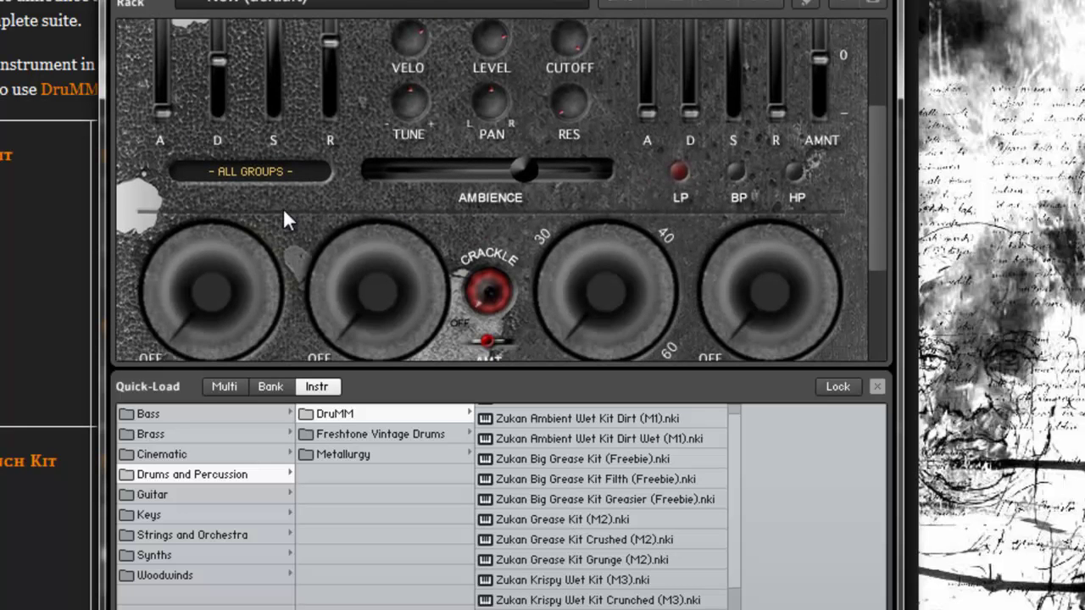
pyautogui.click(285, 179)
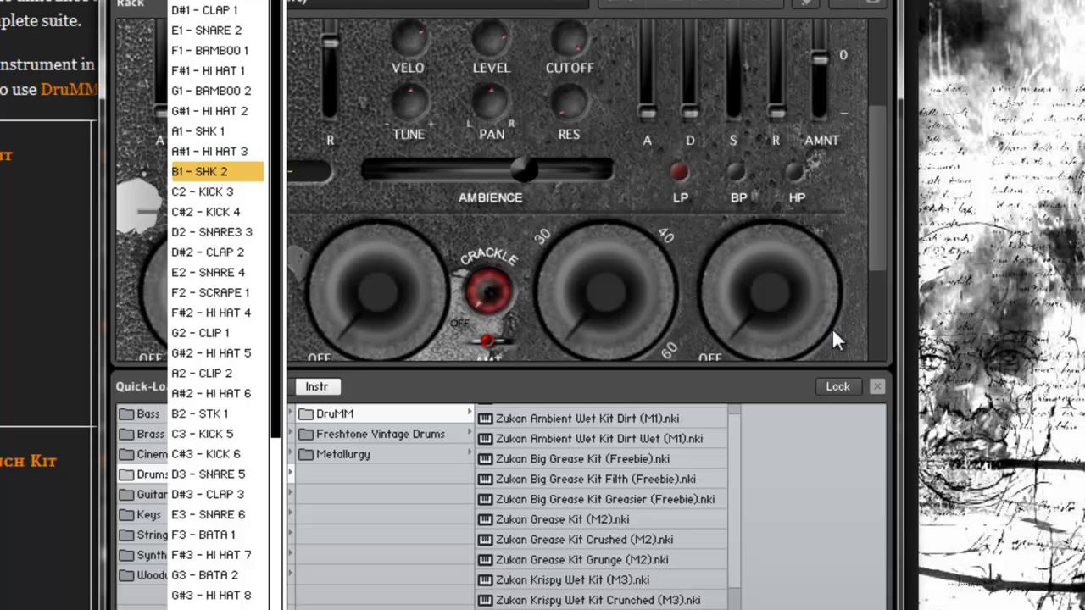
pyautogui.click(834, 178)
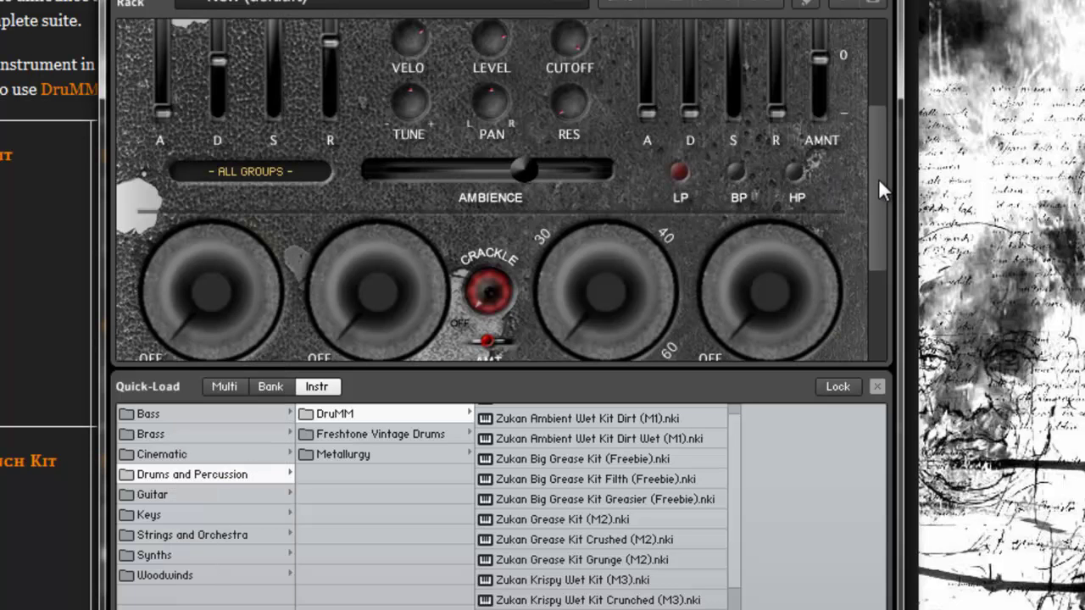
pyautogui.moveTo(878, 178); pyautogui.dragTo(878, 85)
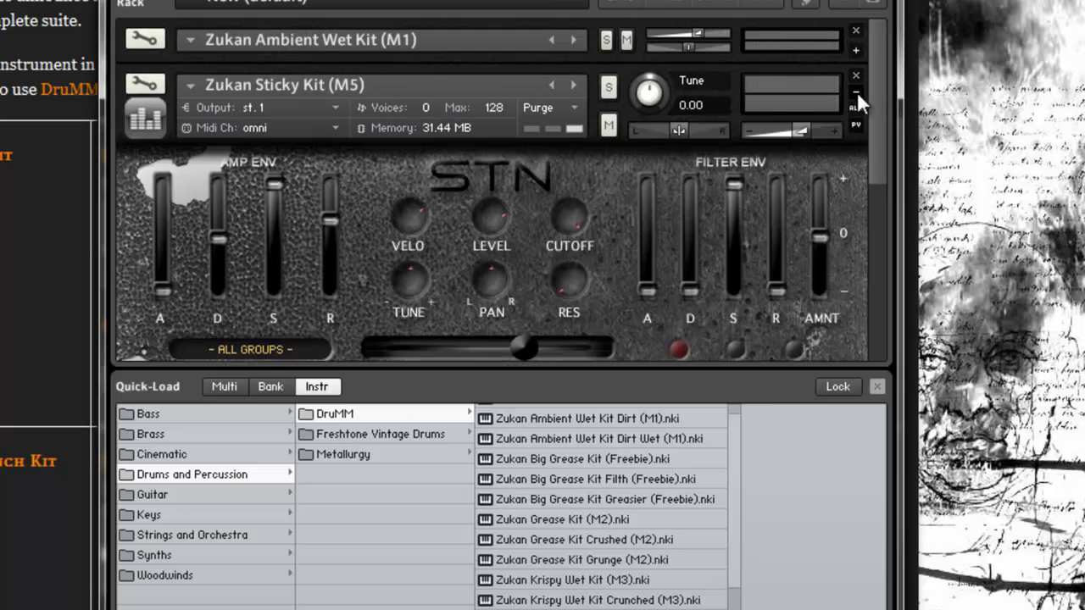
pyautogui.click(855, 92)
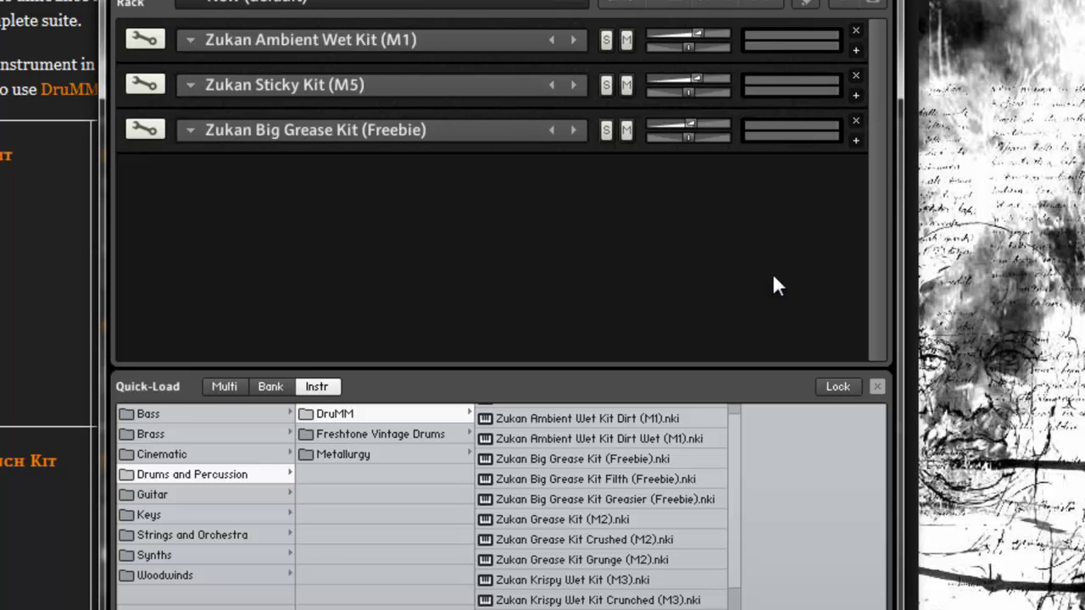
pyautogui.click(855, 52)
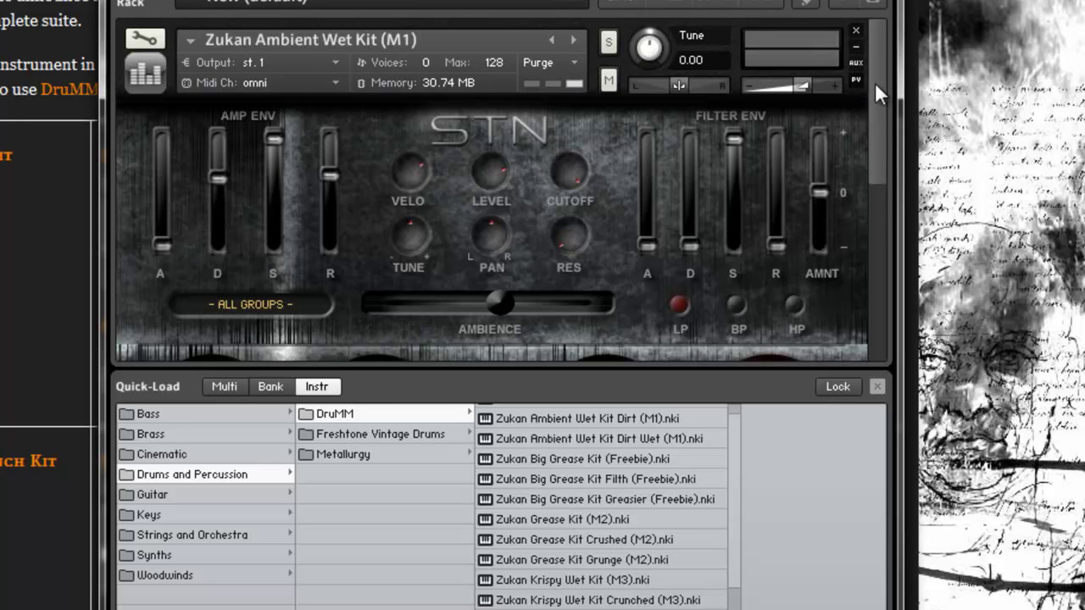
pyautogui.moveTo(875, 83)
pyautogui.mouseDown()
pyautogui.moveTo(873, 172)
pyautogui.moveTo(869, 69)
pyautogui.moveTo(869, 152)
pyautogui.mouseUp()
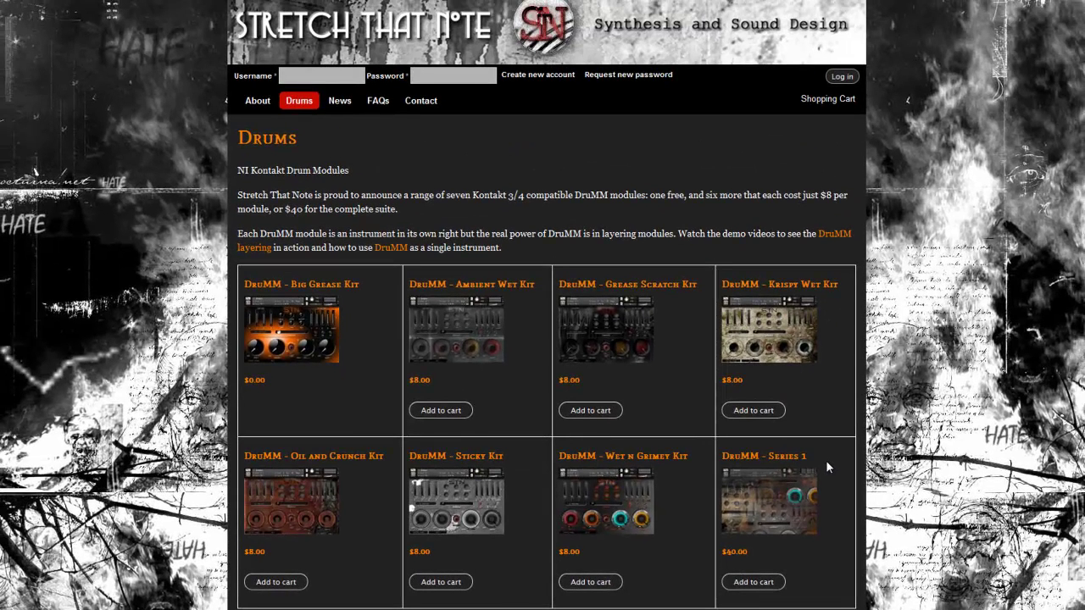
# - Fold up the Ambient Wet Kit panel, then minimize Kontakt to show the eight-kit Drums page
pyautogui.scroll(3, 839, 262)
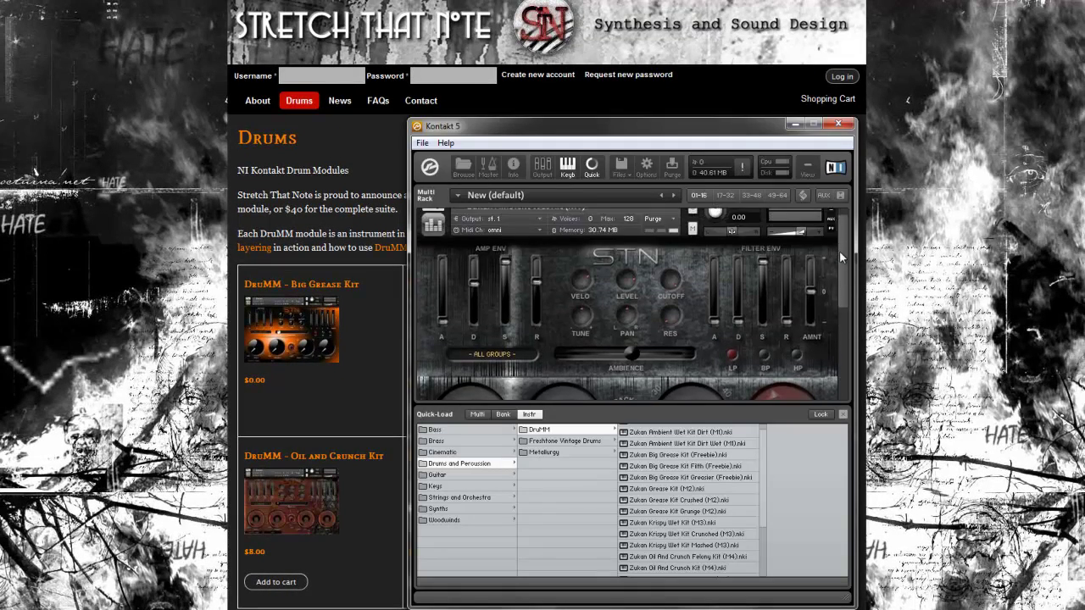
pyautogui.scroll(-3, 837, 271)
pyautogui.scroll(3, 837, 286)
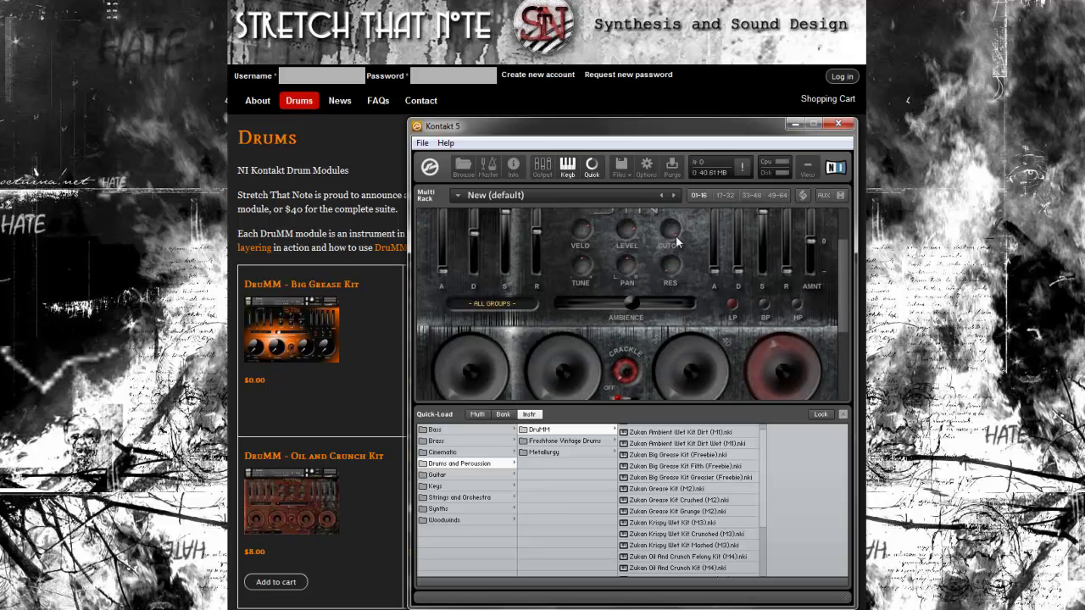
pyautogui.moveTo(840, 293)
pyautogui.mouseDown()
pyautogui.moveTo(839, 358)
pyautogui.moveTo(844, 252)
pyautogui.mouseUp()
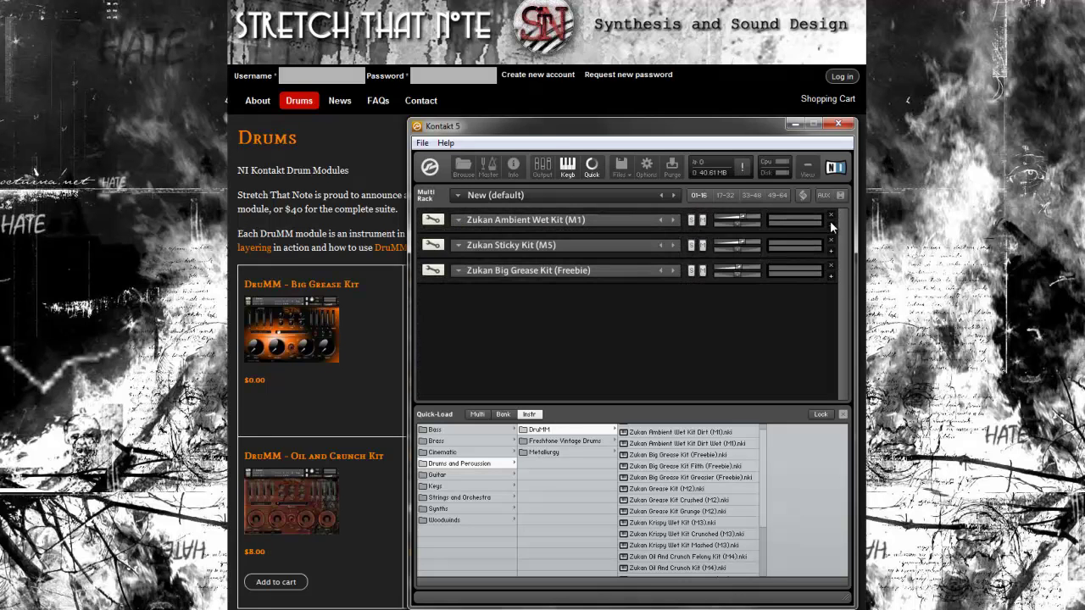
pyautogui.click(832, 225)
pyautogui.click(795, 125)
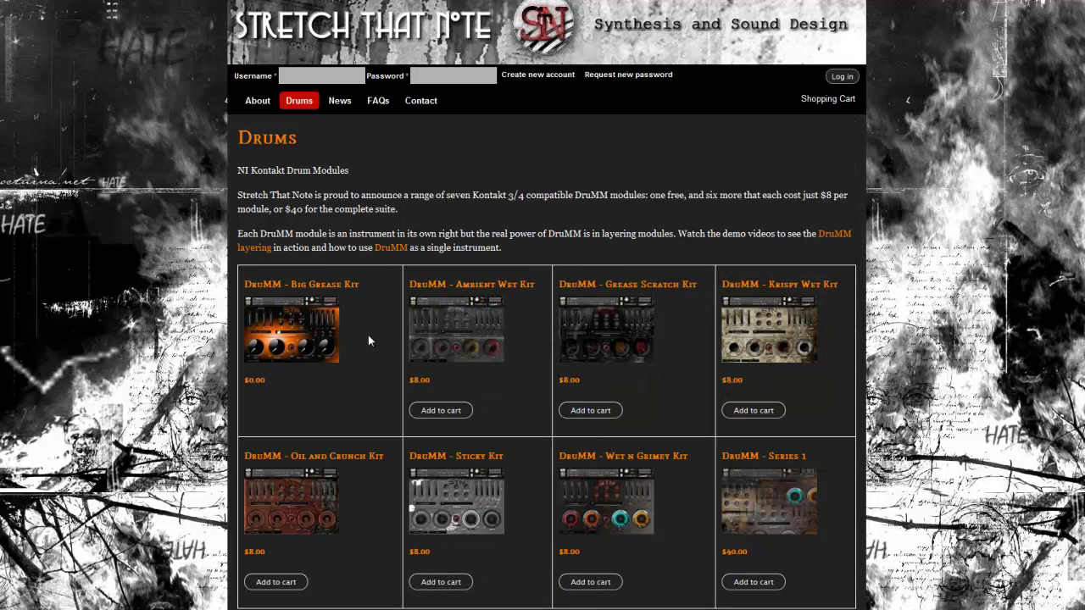